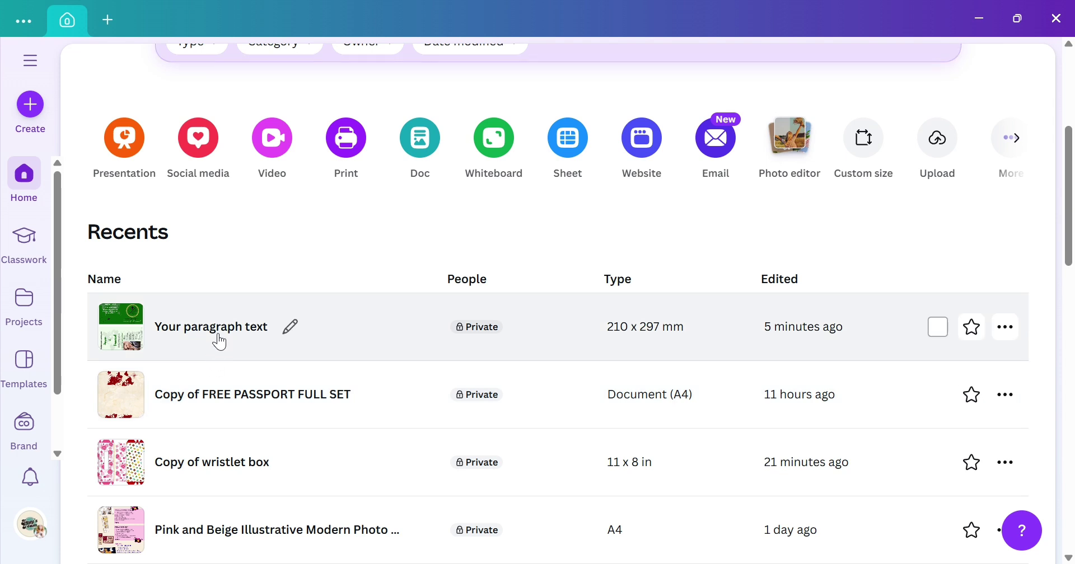
Open the 210 x 297 mm design "Your paragraph text" from the recent designs
click(225, 383)
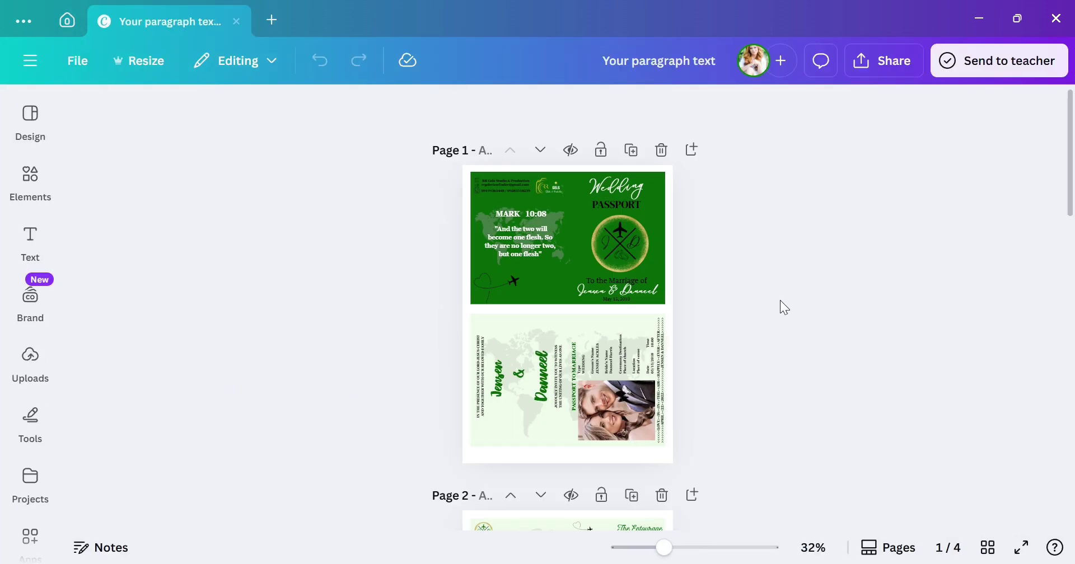
drag(674, 553, 691, 553)
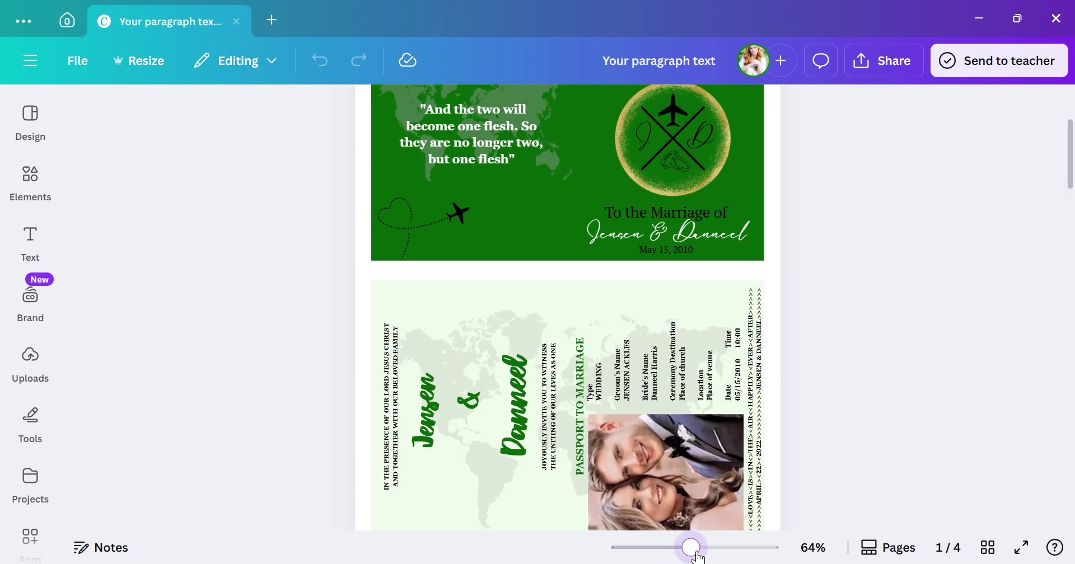
scroll(1000, 385, up, 3)
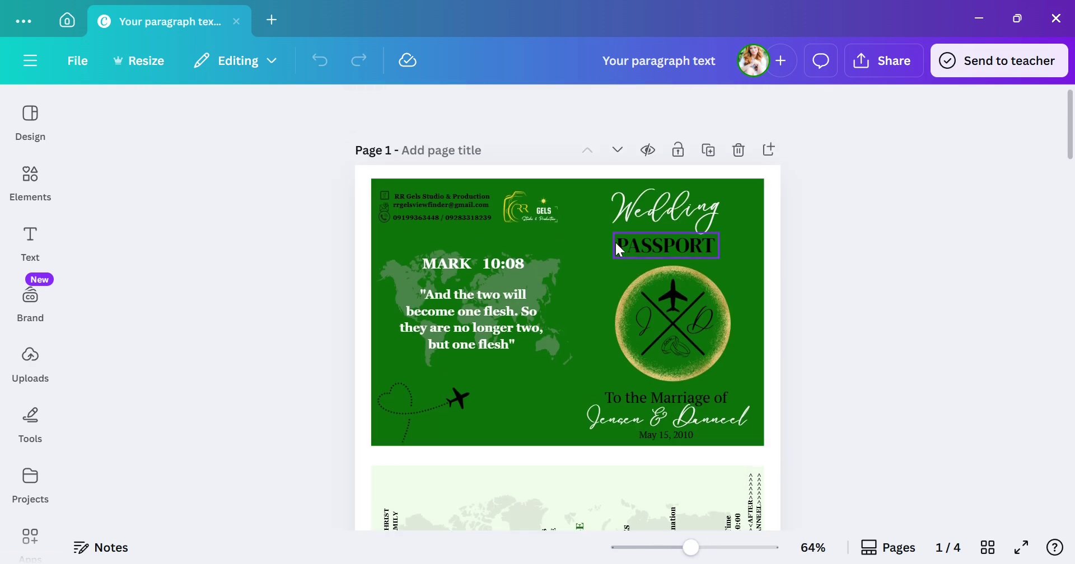
click(570, 197)
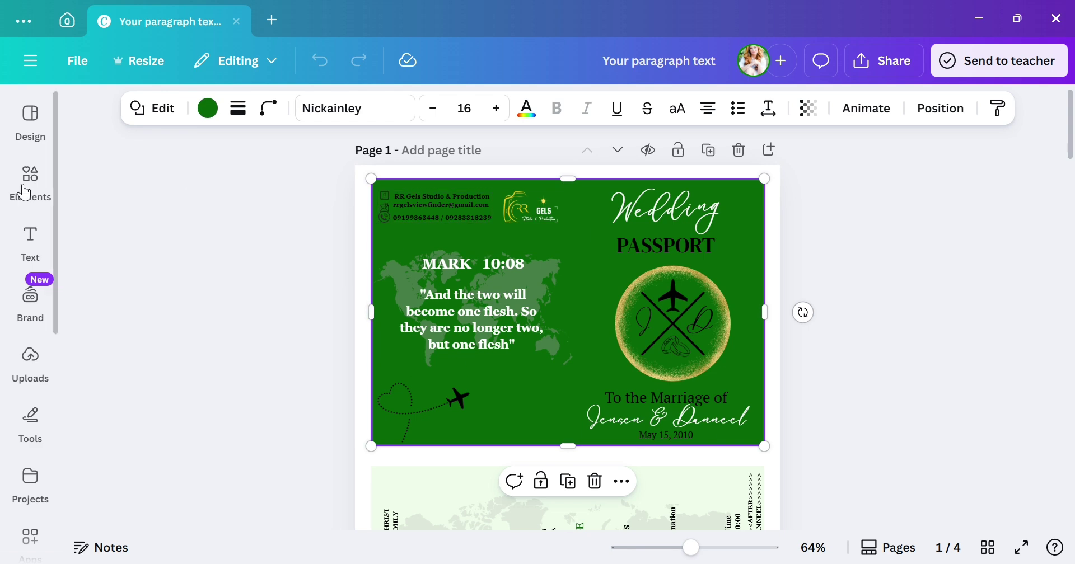
click(44, 202)
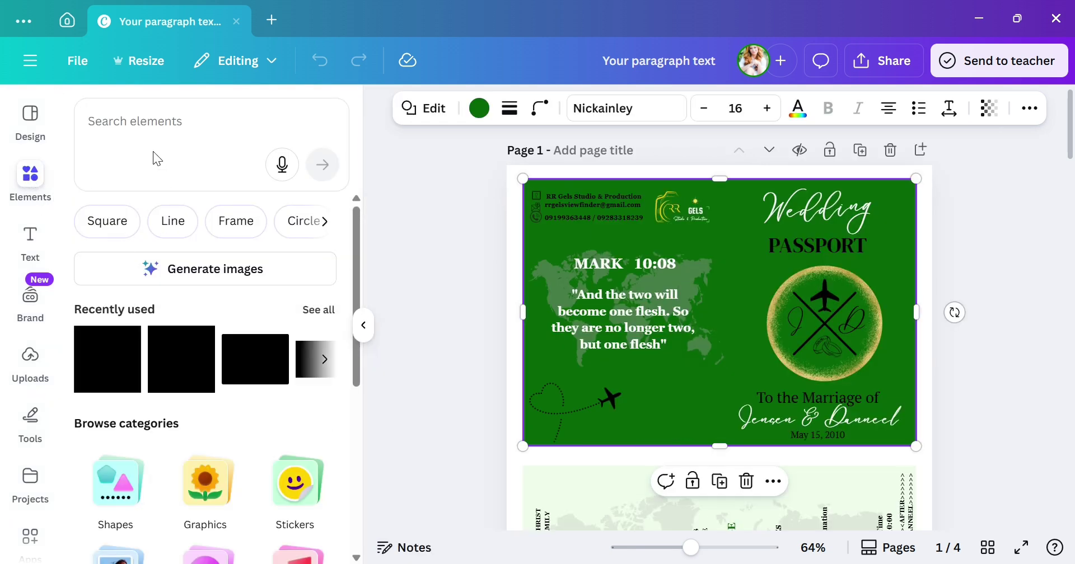
click(157, 144)
text(c)
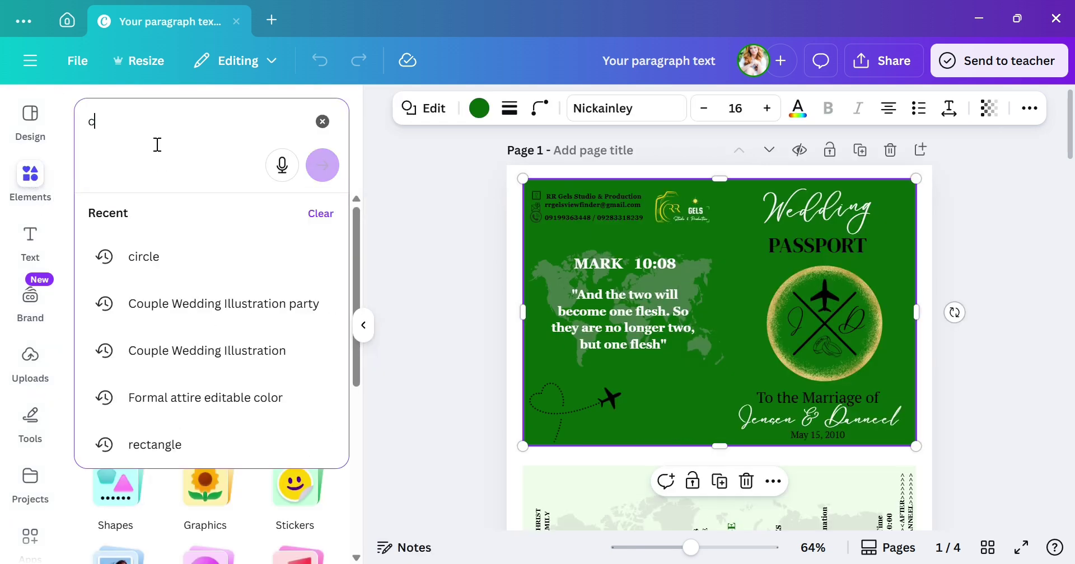
text(ircle)
key(Return)
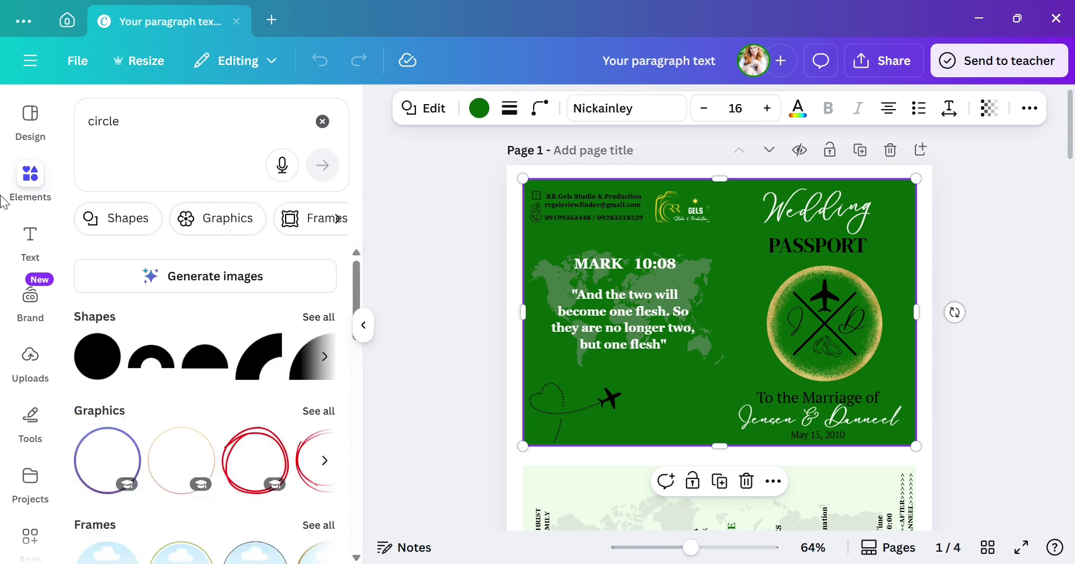
scroll(164, 514, down, 5)
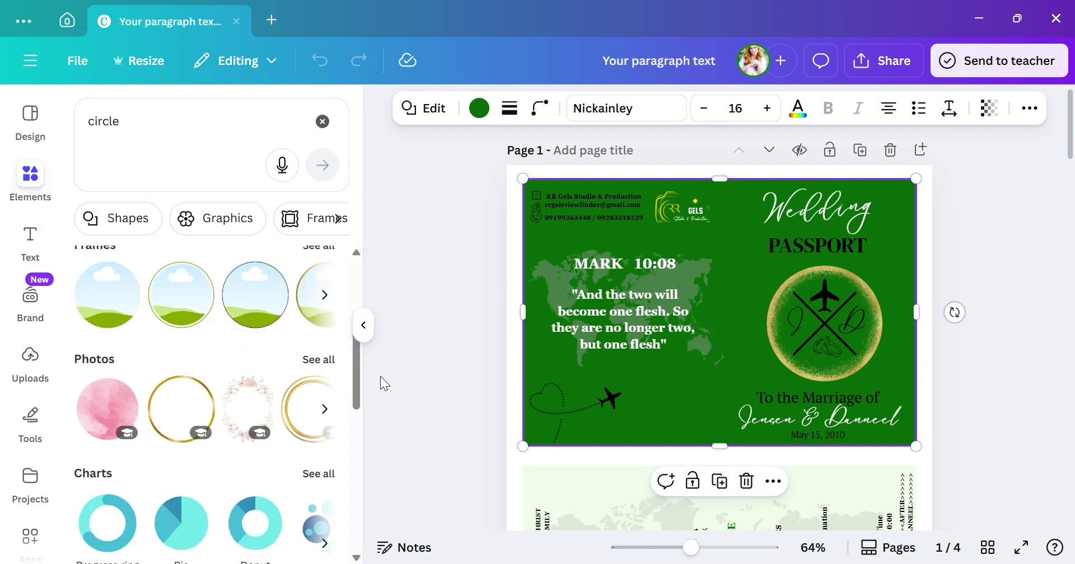
click(440, 261)
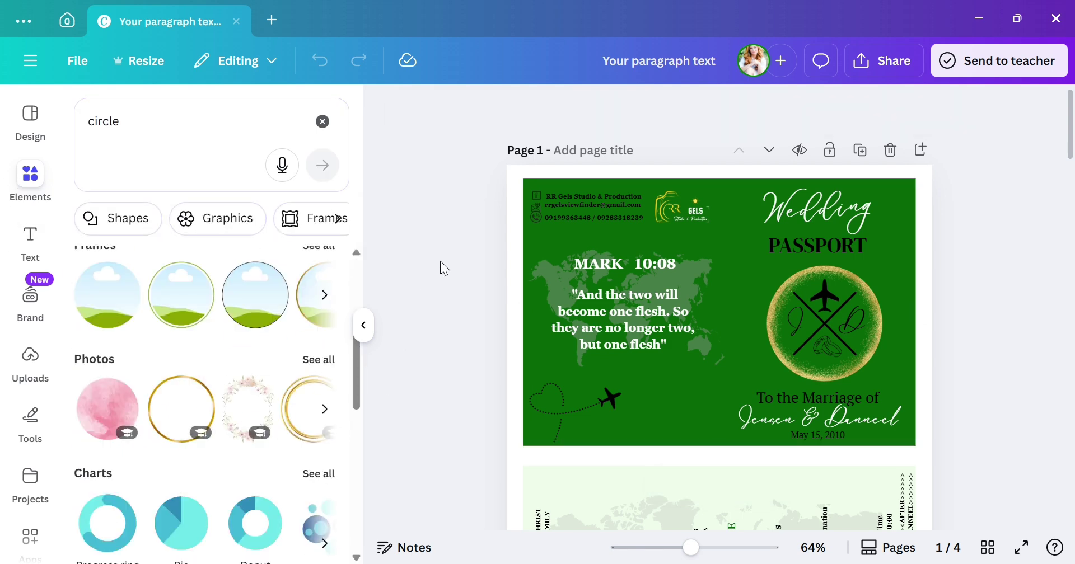
click(364, 330)
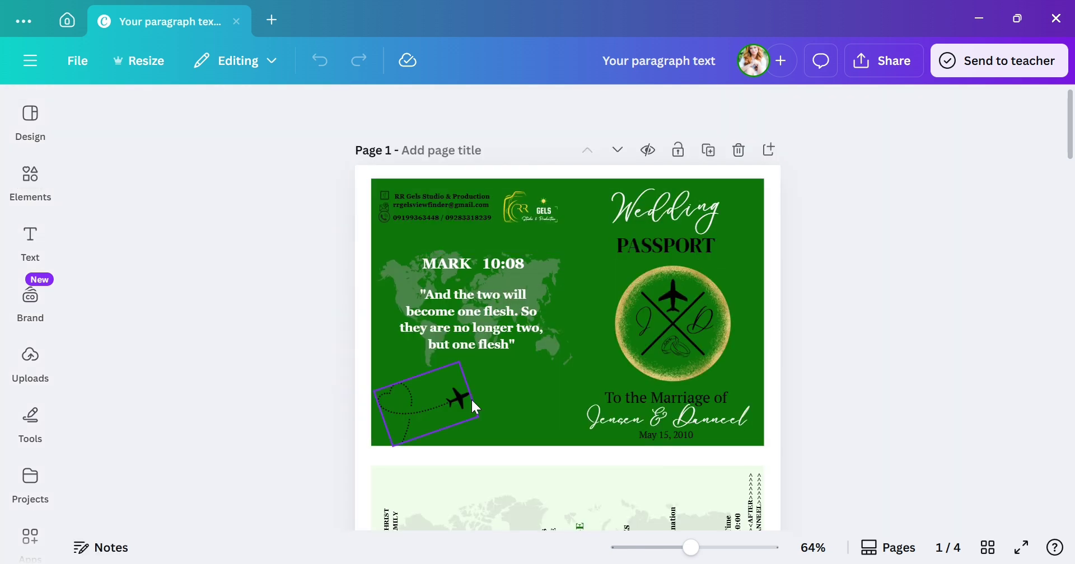
Recolour the green background rectangle of the passport cover on page 1 to solid blue #0D89B8
click(599, 211)
click(207, 108)
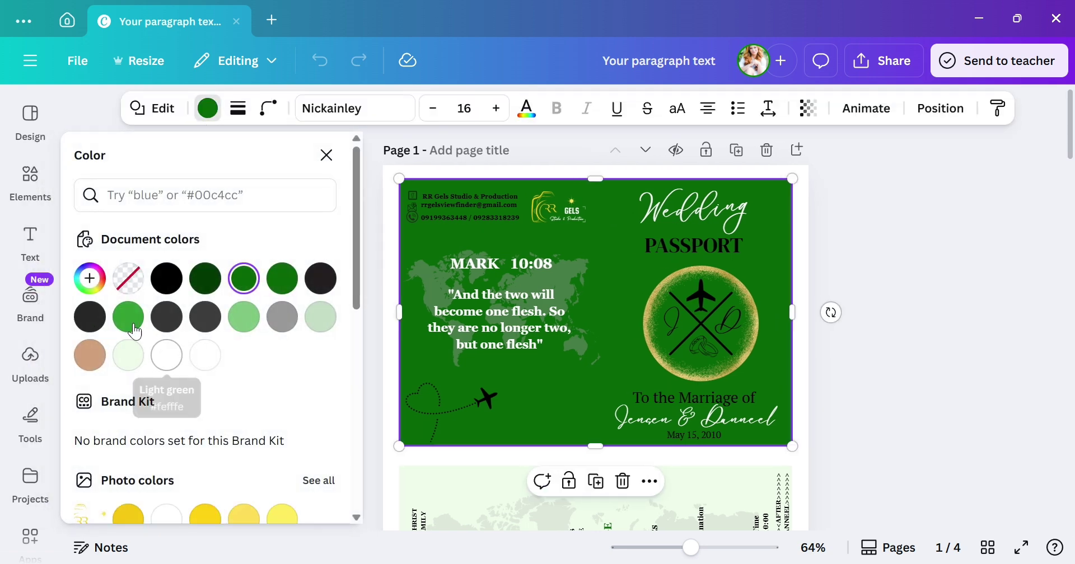
click(100, 283)
drag(169, 470, 221, 482)
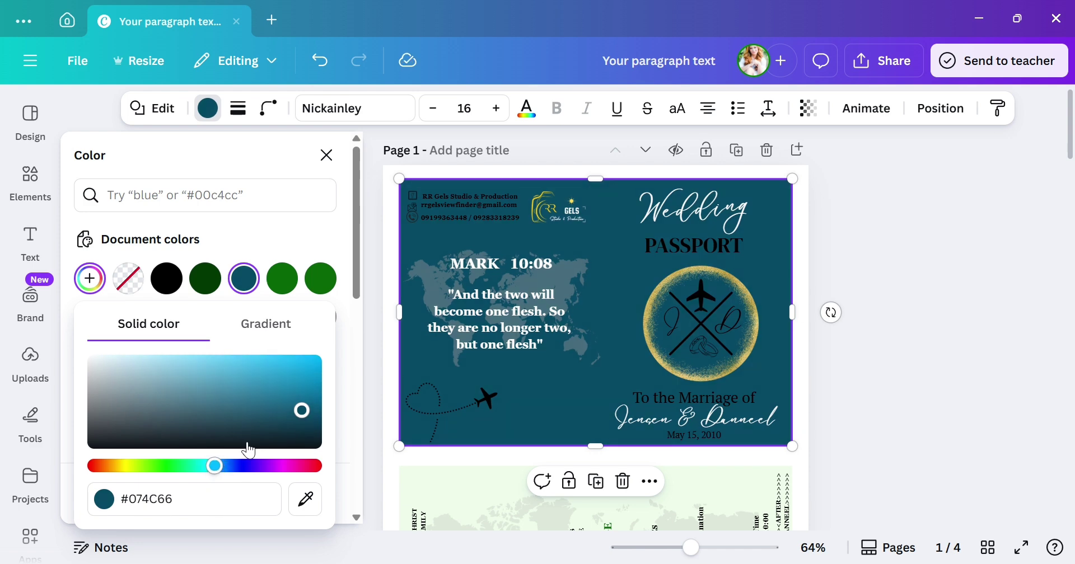
click(300, 369)
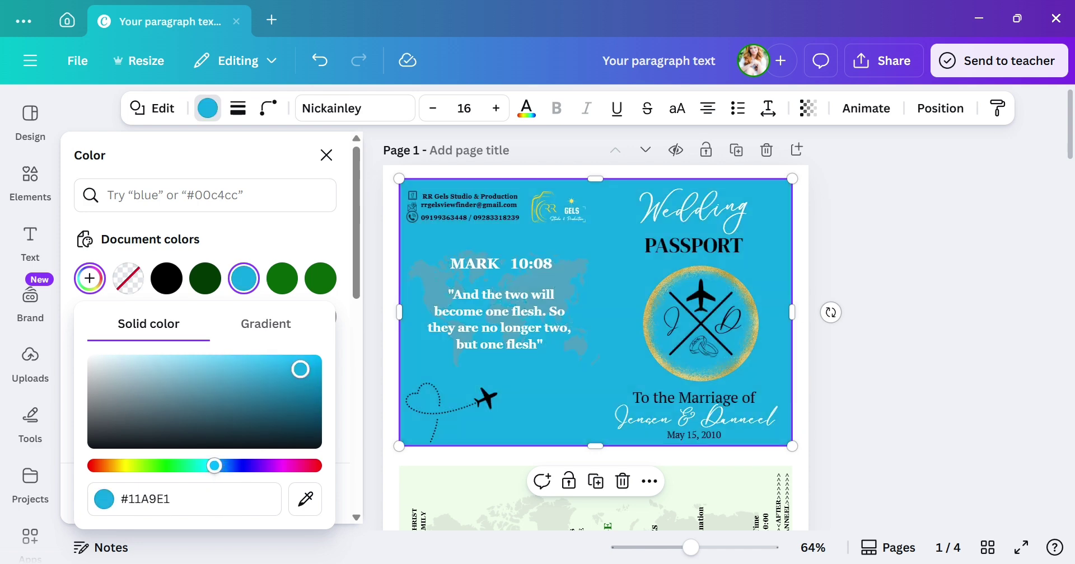
click(301, 388)
click(290, 377)
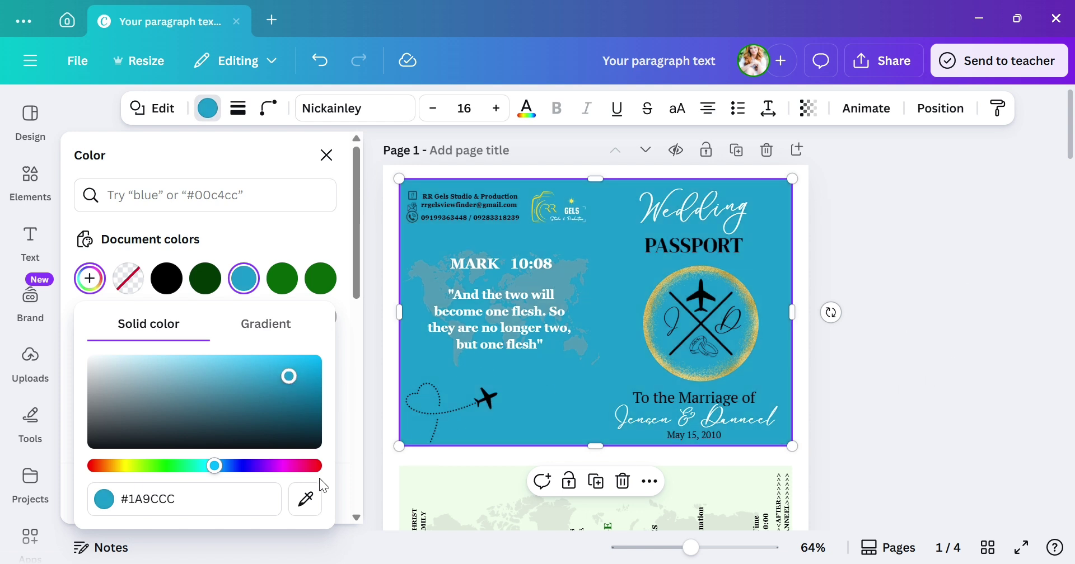
click(298, 391)
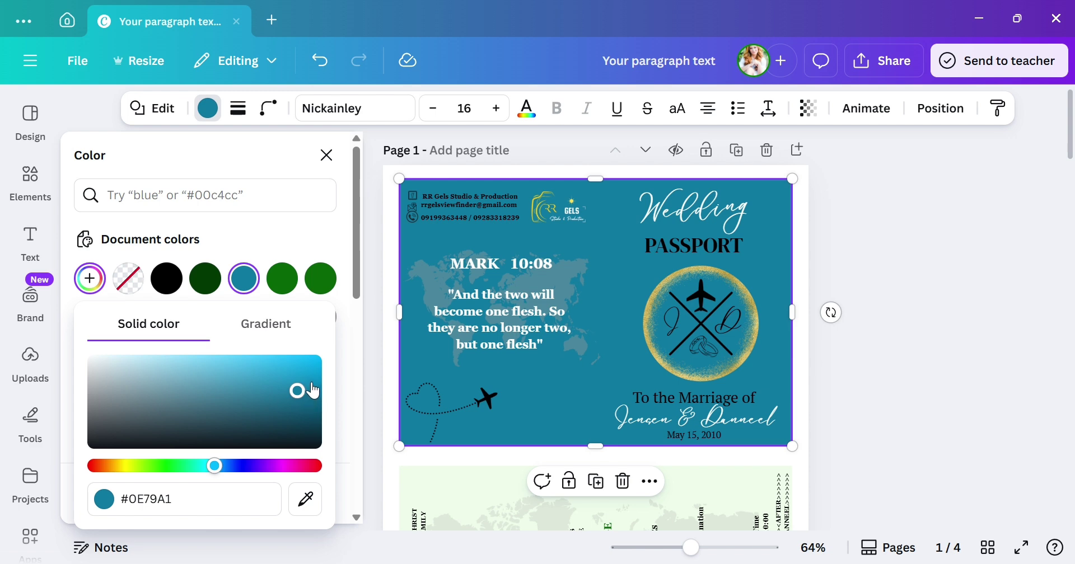
click(303, 380)
click(892, 279)
Search the elements for "Square" and add a plain square shape to page 1
scroll(721, 368, down, 3)
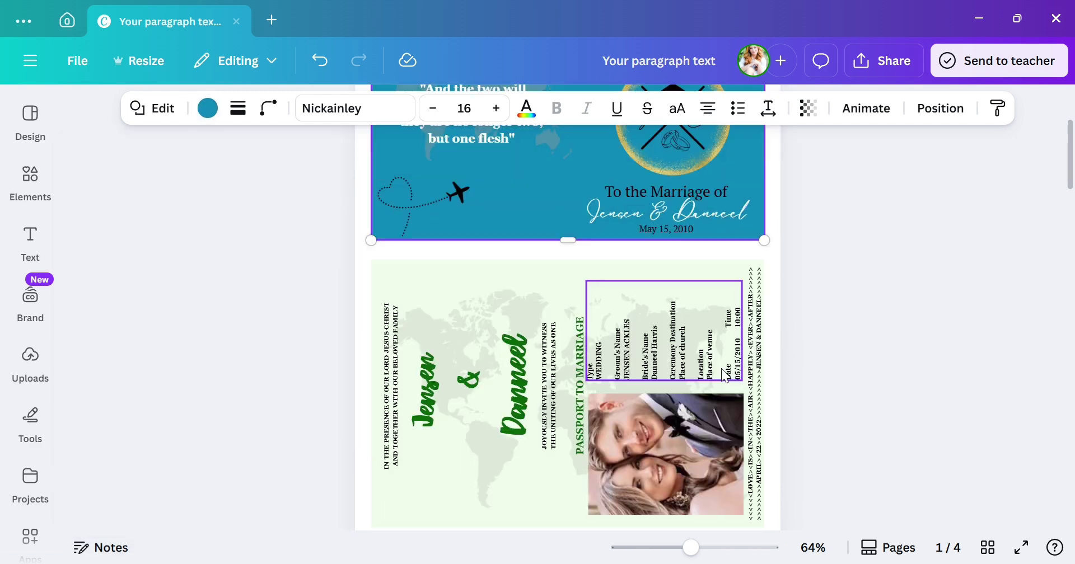
scroll(723, 370, down, 5)
scroll(724, 365, up, 6)
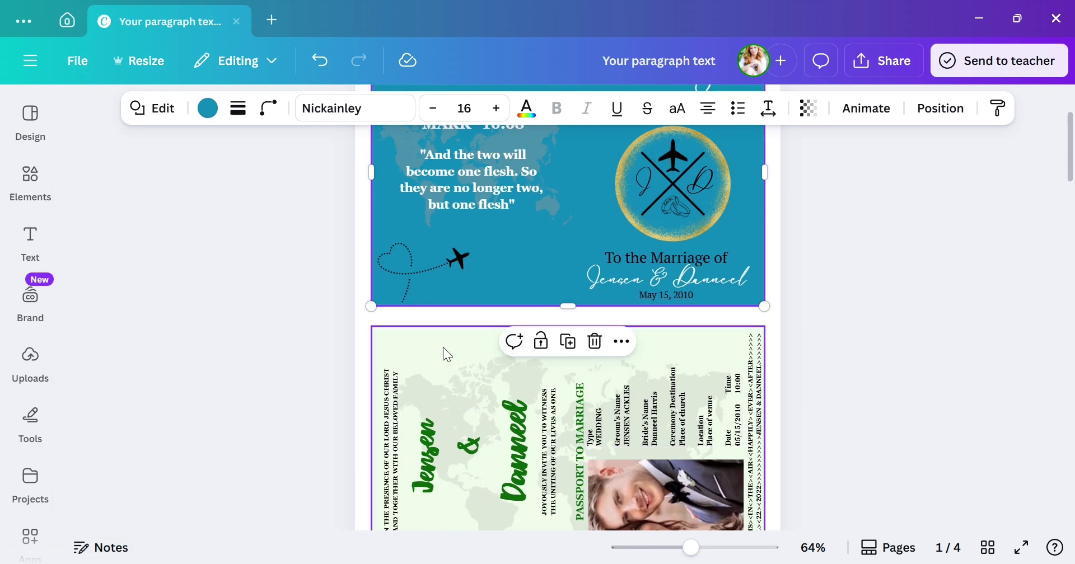
click(442, 348)
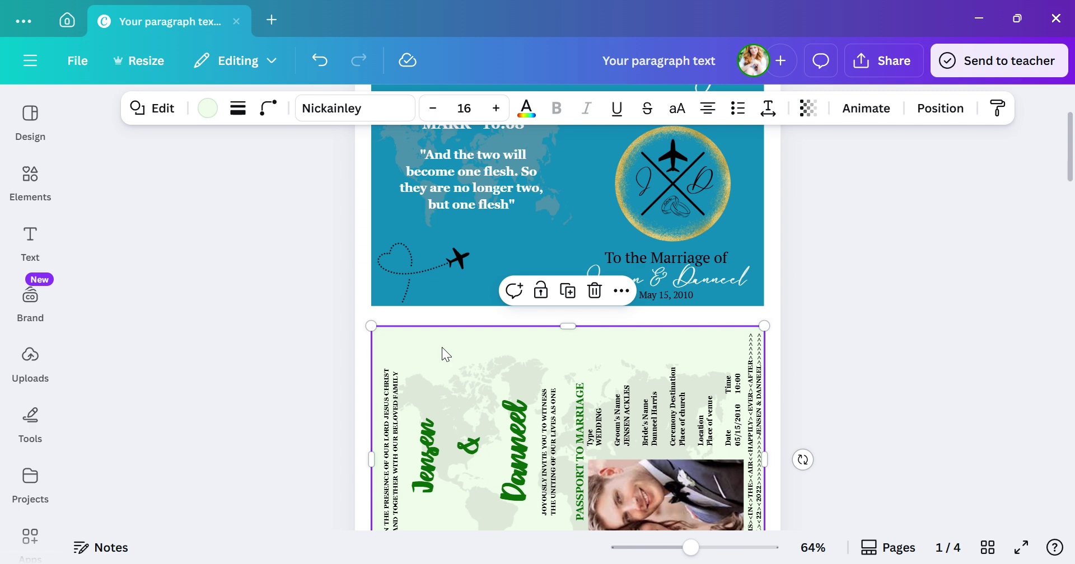
click(40, 185)
click(137, 124)
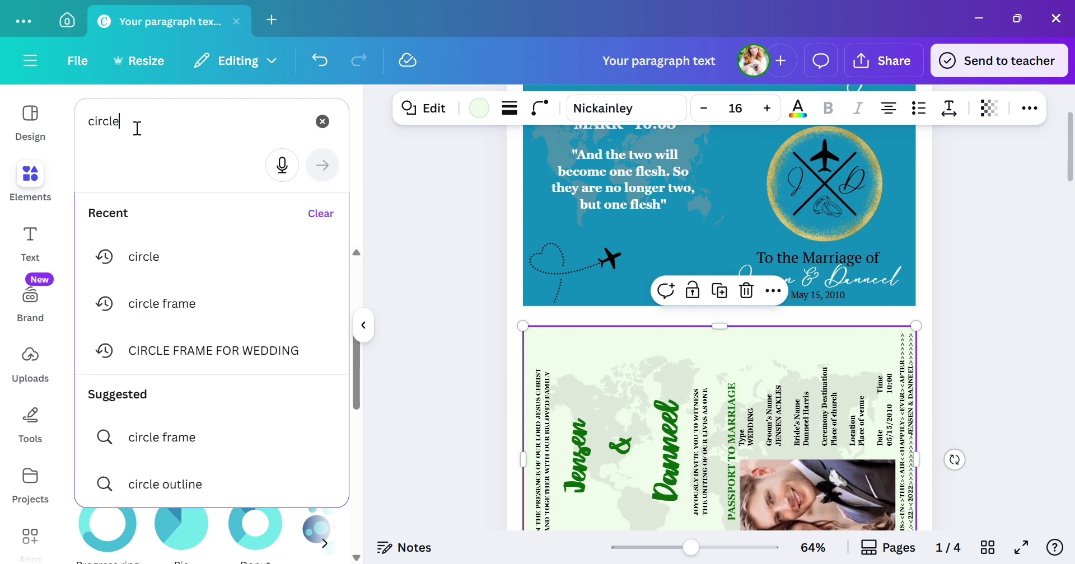
text(sq)
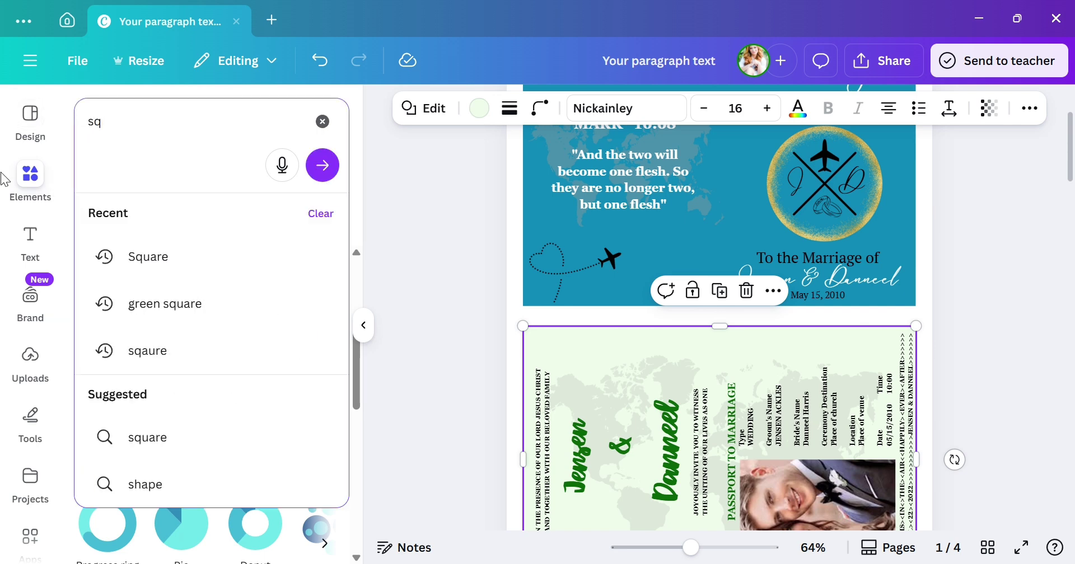
click(159, 263)
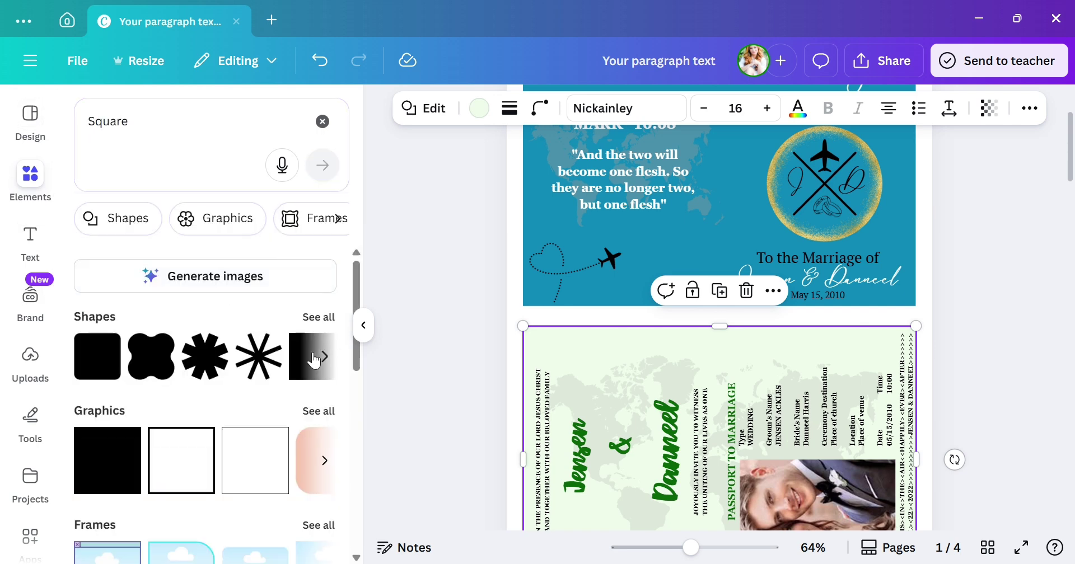
click(314, 361)
click(1027, 355)
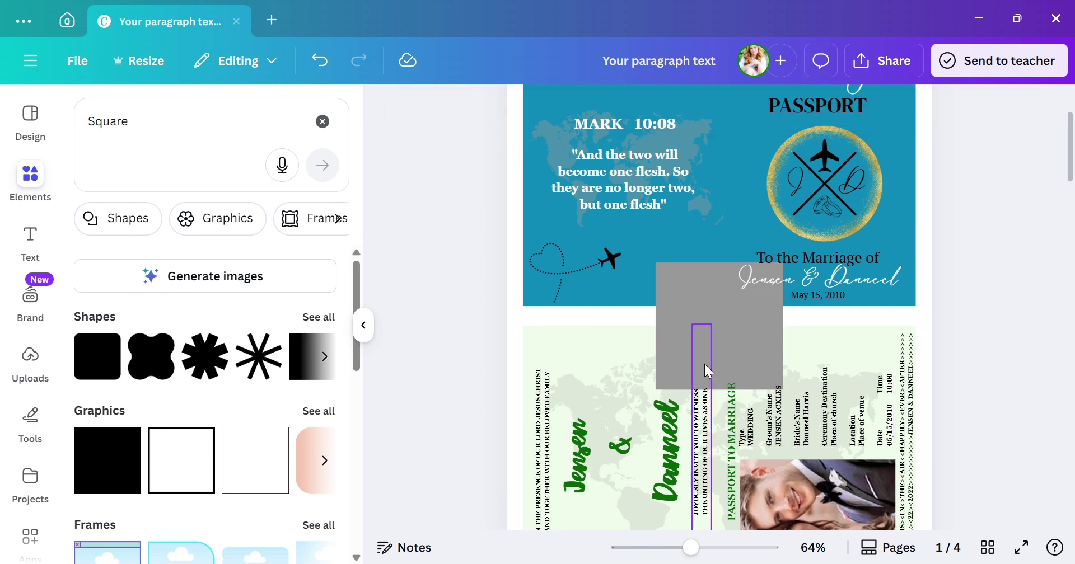
click(704, 363)
Sample the cover's blue for the new square and lighten its fill to pale blue #D5EBF3
click(700, 290)
click(480, 108)
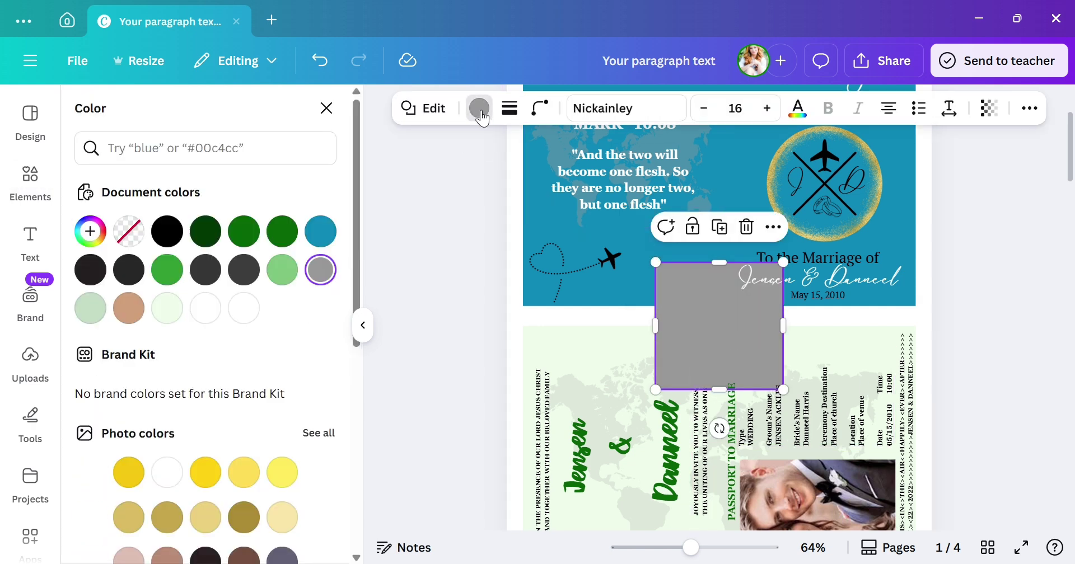
click(93, 232)
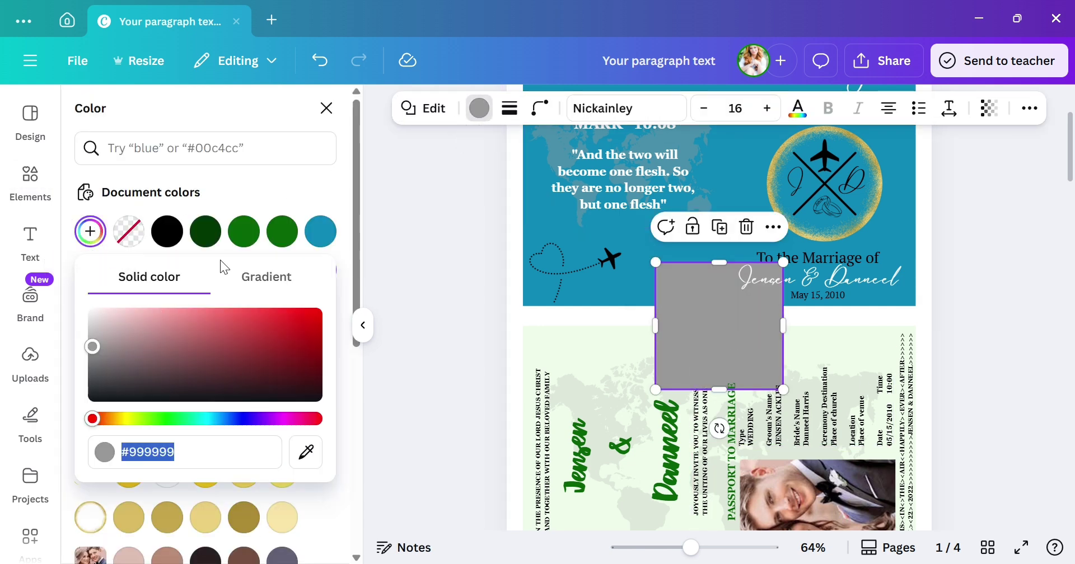
click(306, 451)
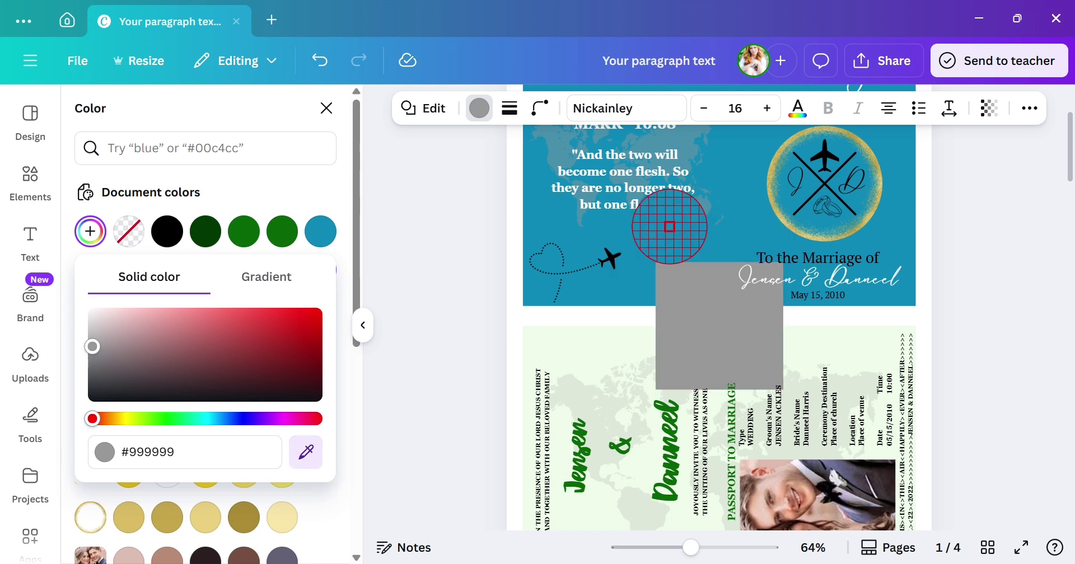
click(659, 240)
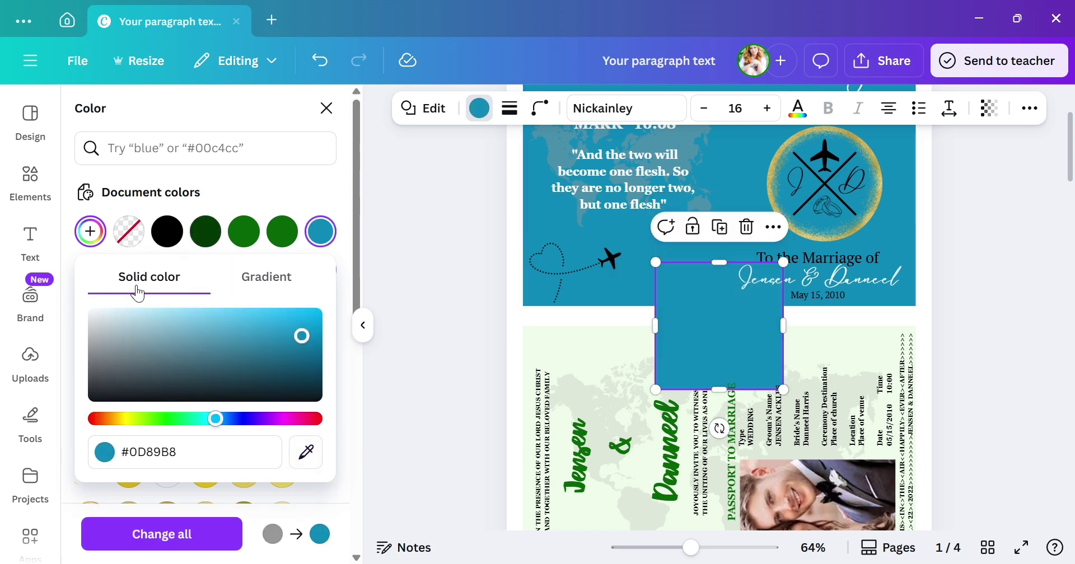
click(120, 316)
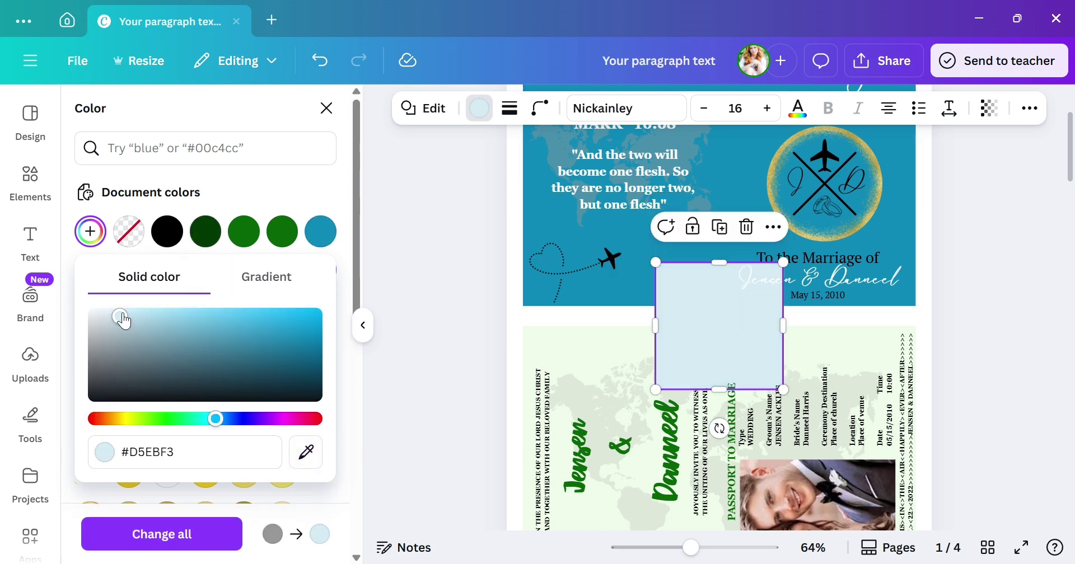
click(362, 325)
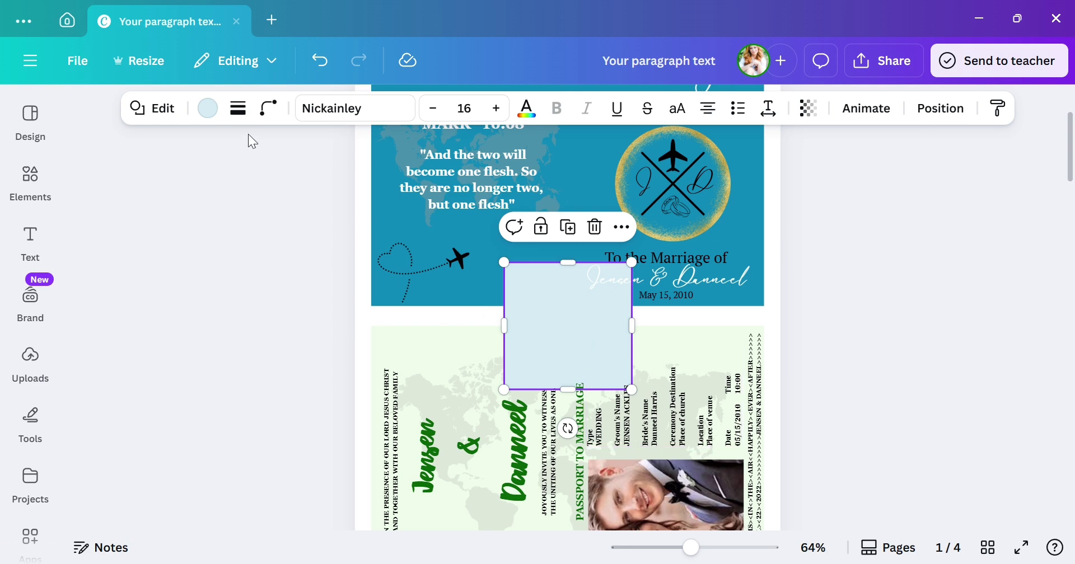
Move the pale blue square in the layer order to just above the light green background, beneath the world maps
click(939, 108)
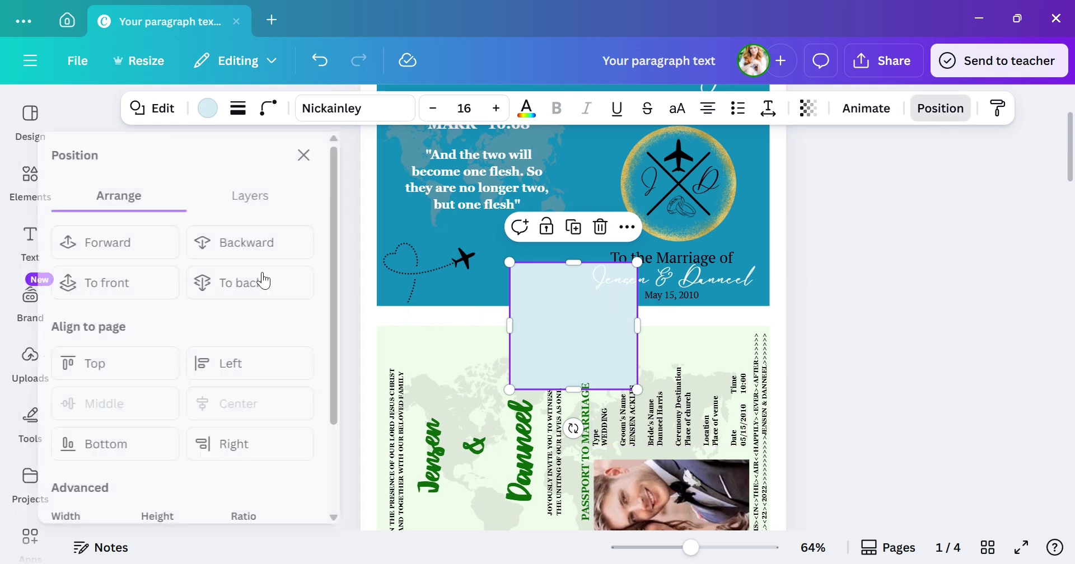
click(258, 196)
scroll(224, 481, down, 3)
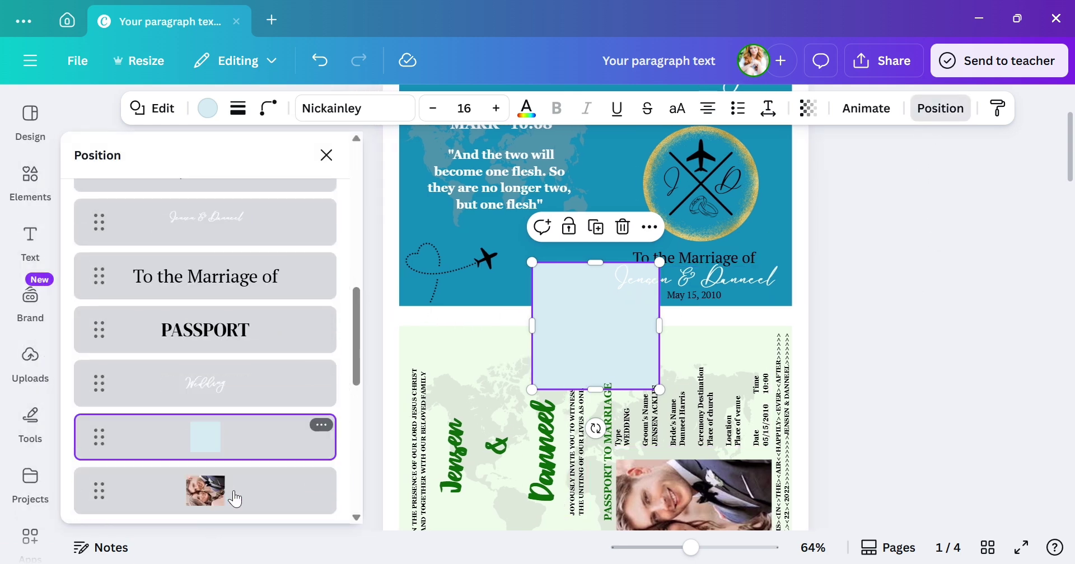
drag(224, 358, 240, 327)
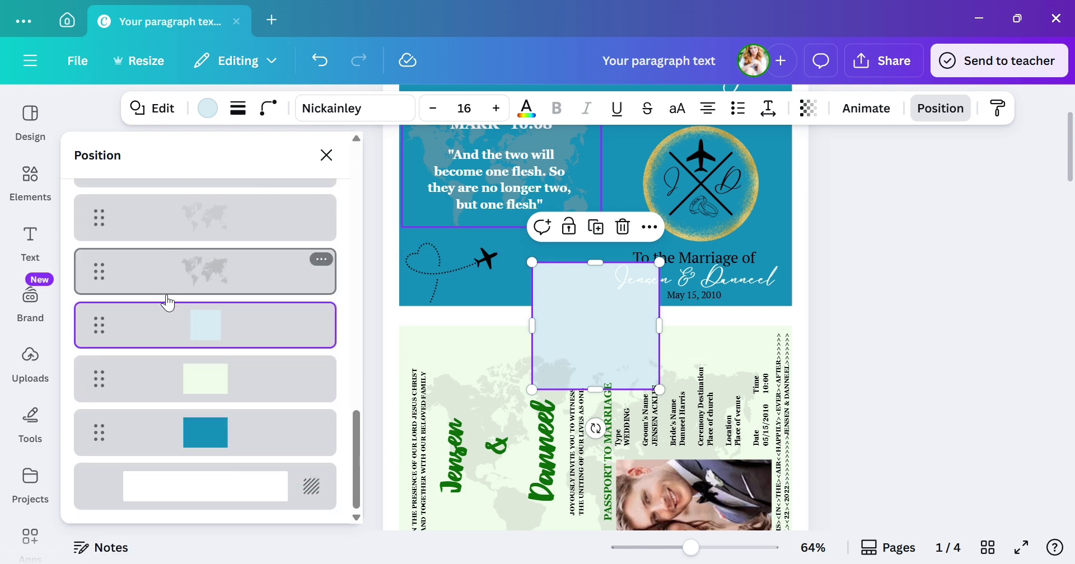
Resize the pale blue square on page 1 to 194 mm wide and 132 mm high
scroll(171, 302, up, 10)
click(160, 201)
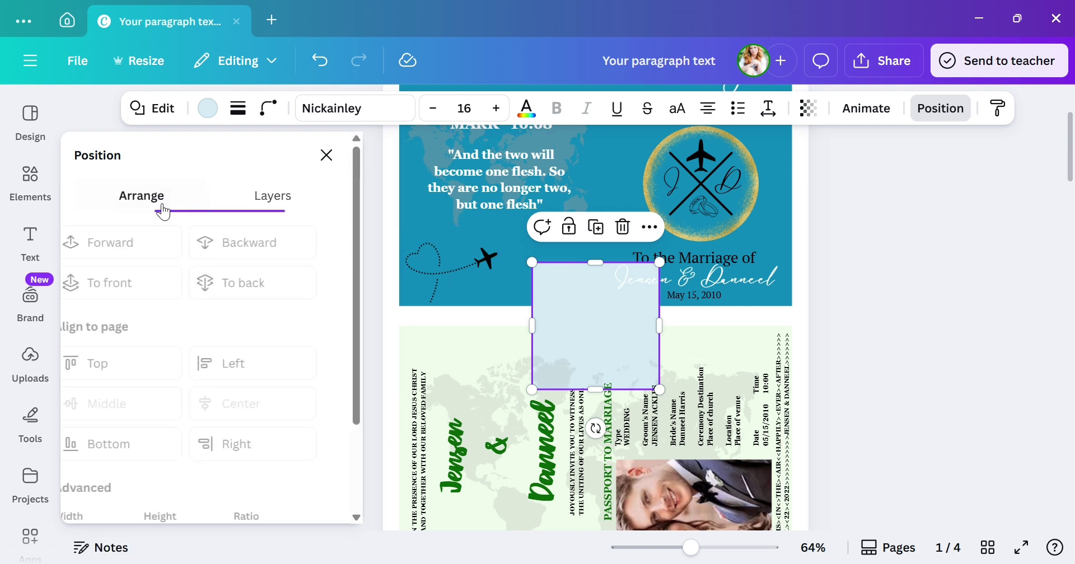
scroll(155, 448, down, 2)
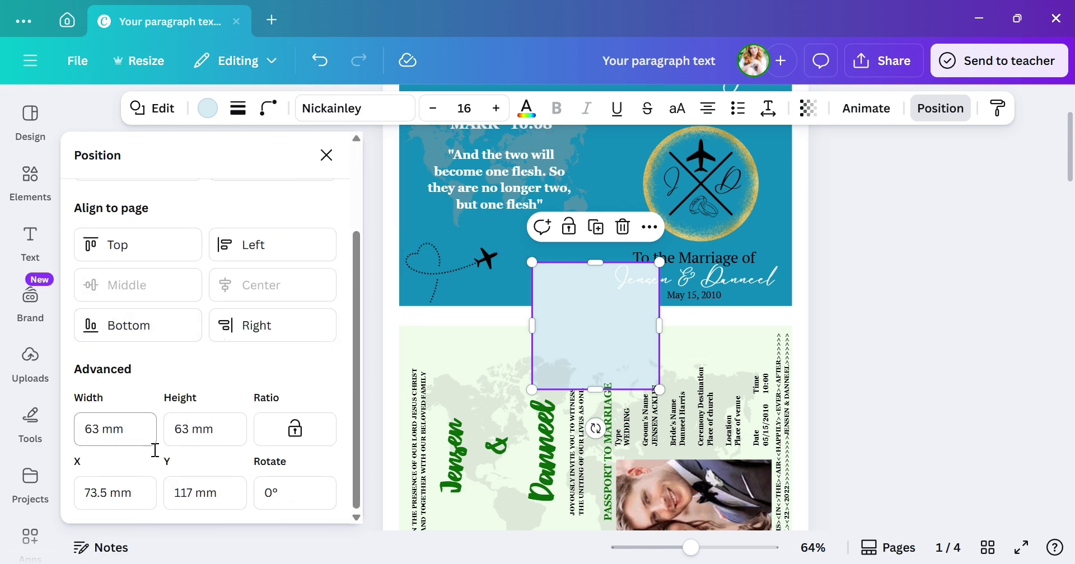
click(110, 439)
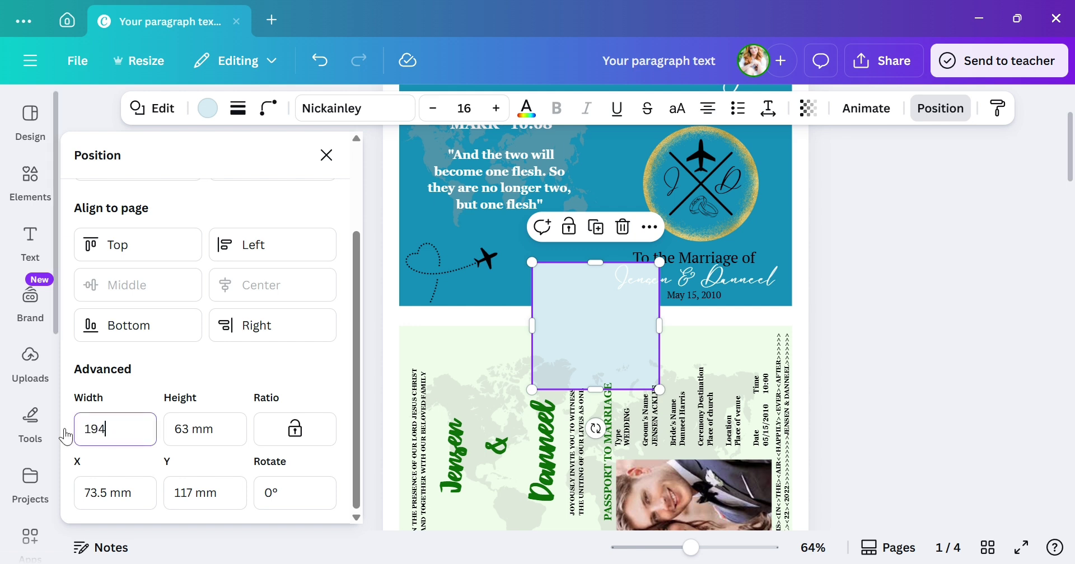
click(196, 435)
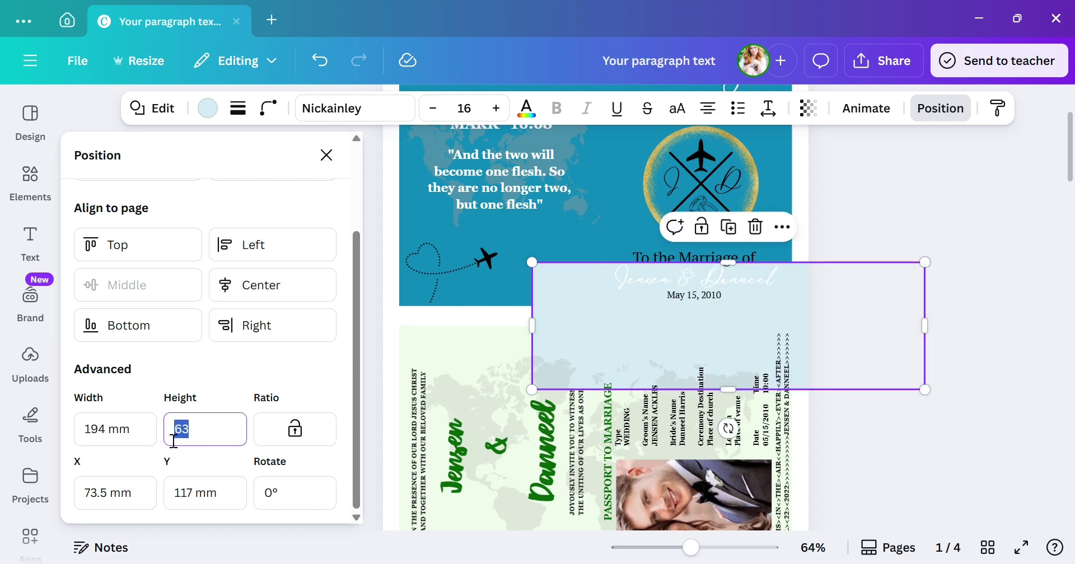
text(132)
key(Return)
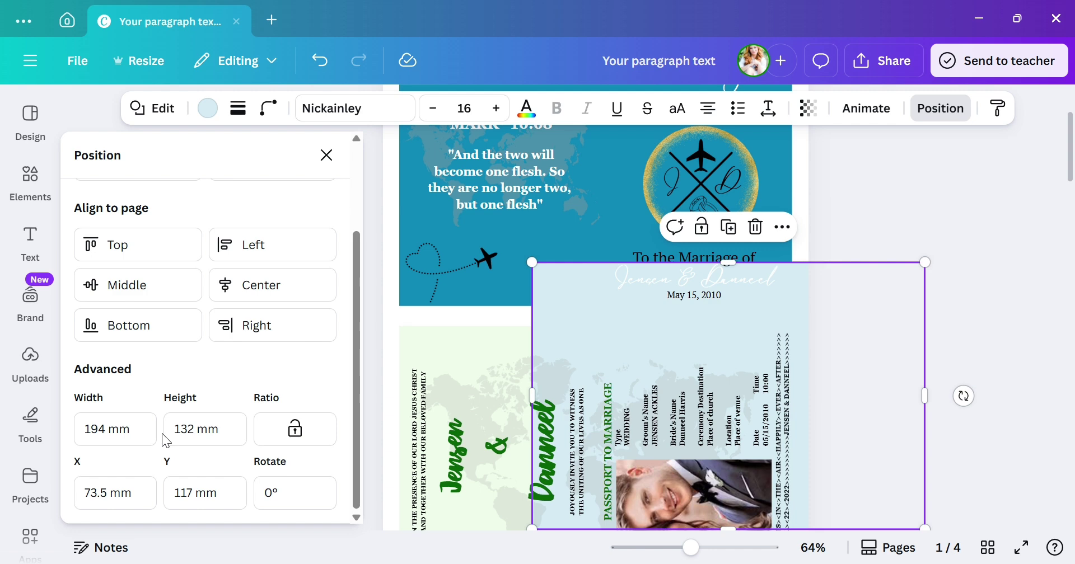
Move the pale blue rectangle over the light green inside panel on page 1 so it covers the background
drag(590, 294, 454, 353)
scroll(869, 364, down, 5)
scroll(476, 190, up, 3)
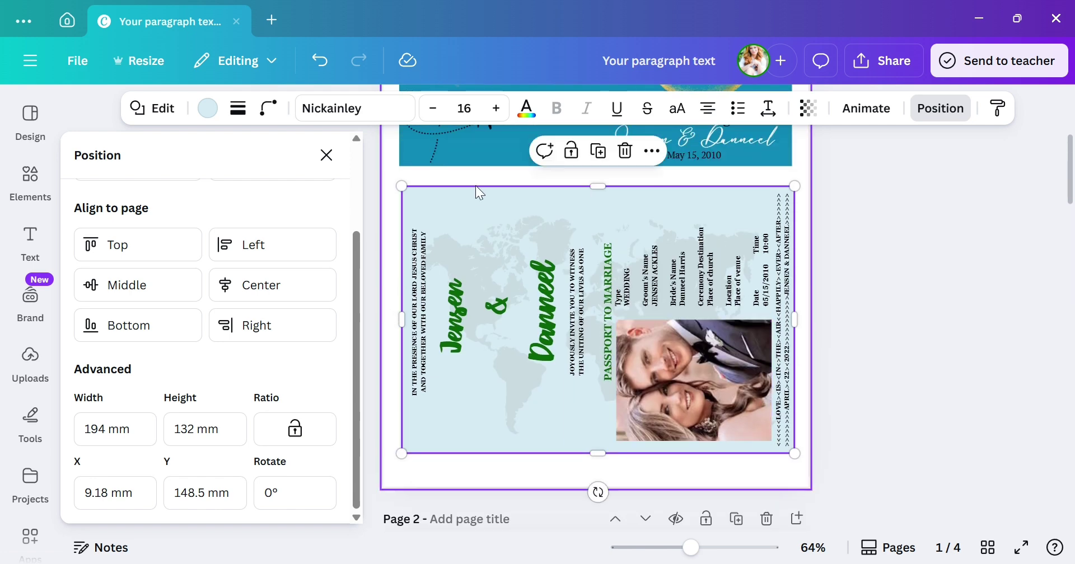
Duplicate the pale blue rectangle and place the copy over The Entourage panel on page 2
click(598, 151)
scroll(750, 403, down, 3)
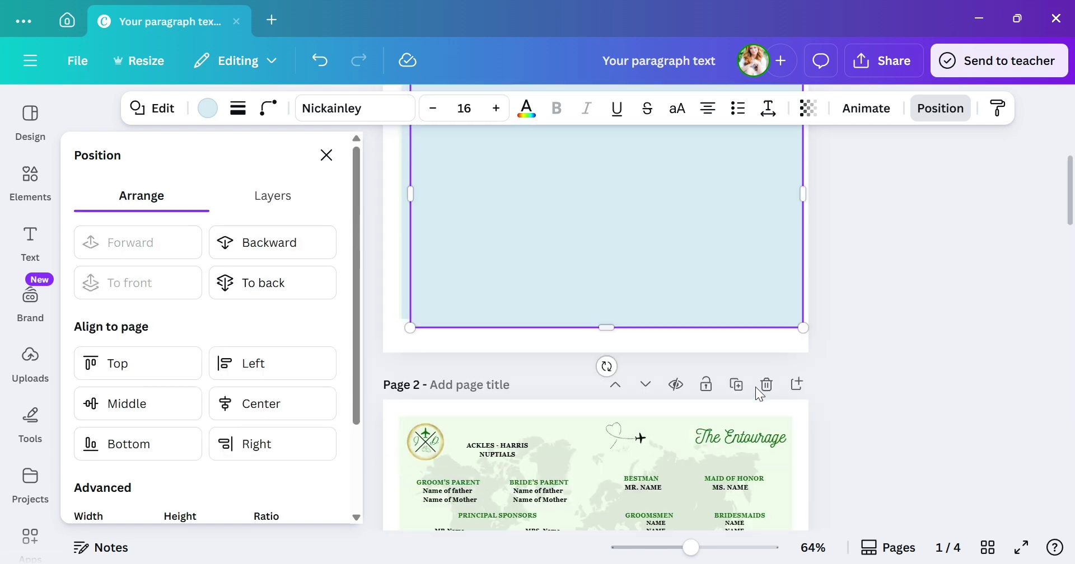
drag(715, 168, 701, 522)
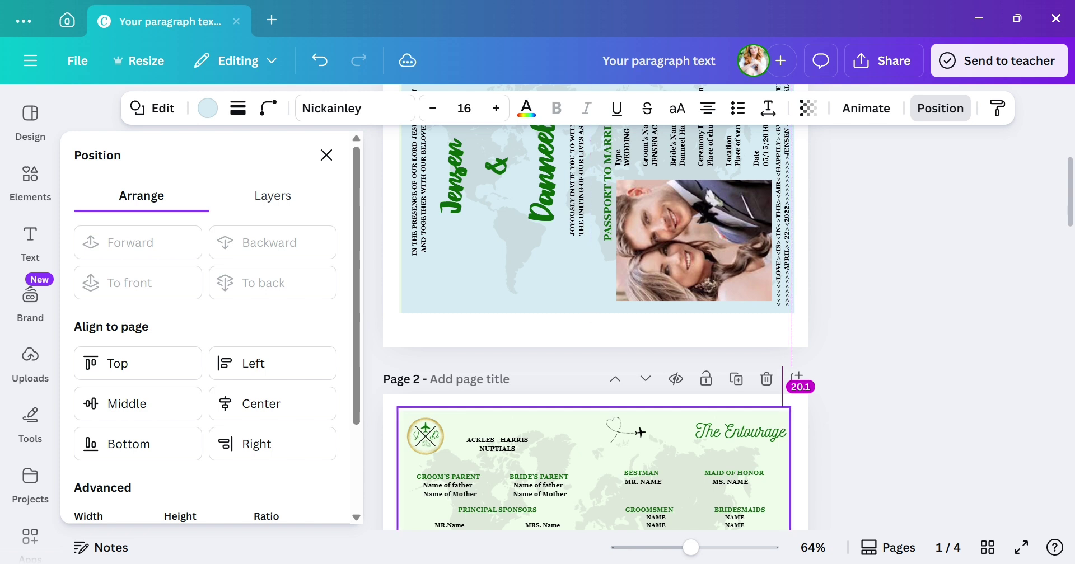
Move The Entourage panel's pale blue rectangle in the layer order to beneath the world maps and above the light green background
click(258, 202)
scroll(246, 375, down, 10)
scroll(249, 381, up, 5)
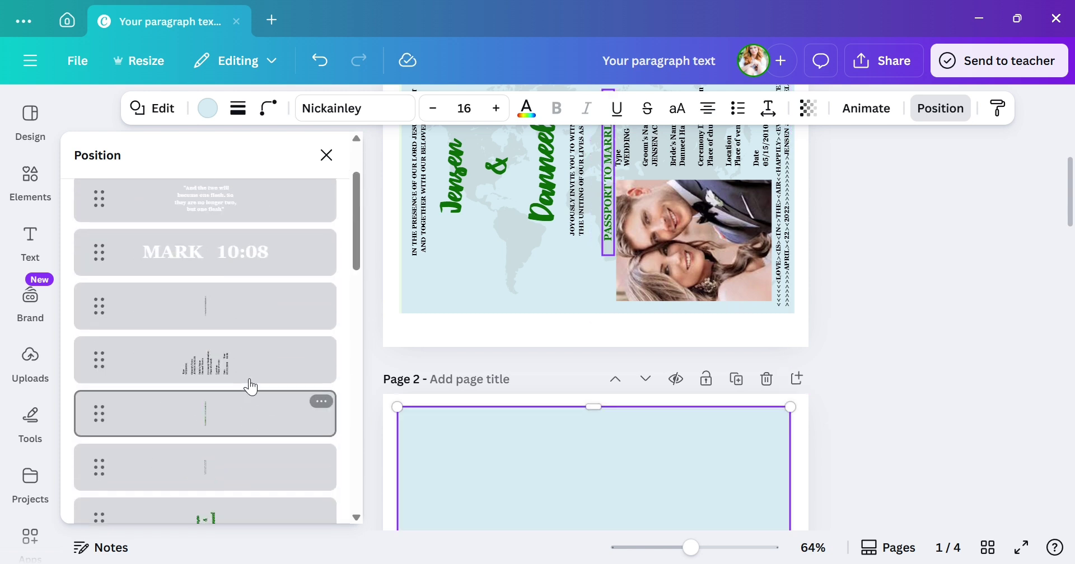
scroll(246, 381, up, 3)
scroll(243, 381, down, 10)
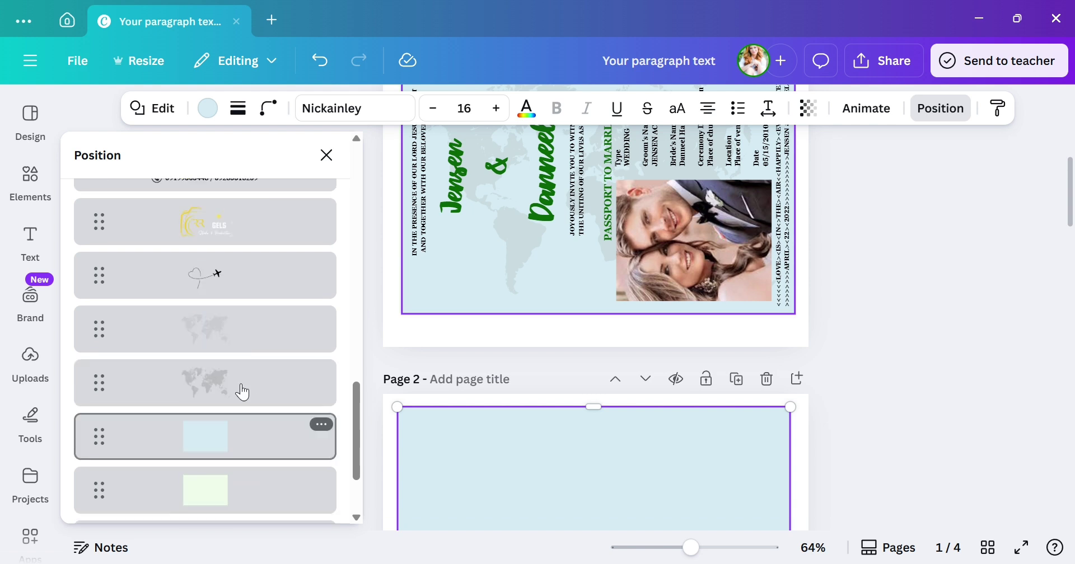
scroll(243, 392, up, 1)
scroll(251, 400, down, 3)
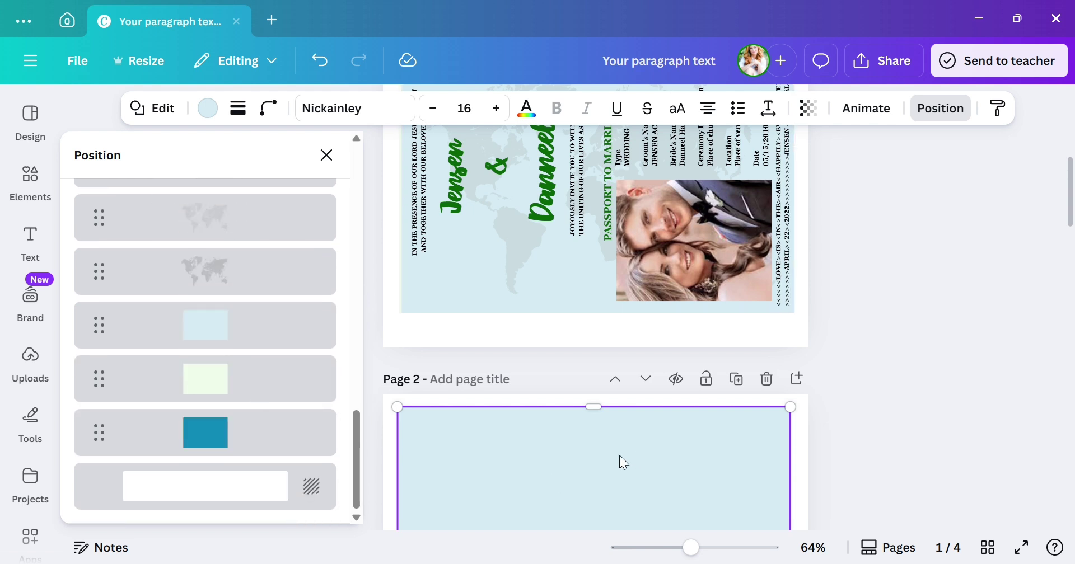
scroll(278, 381, up, 12)
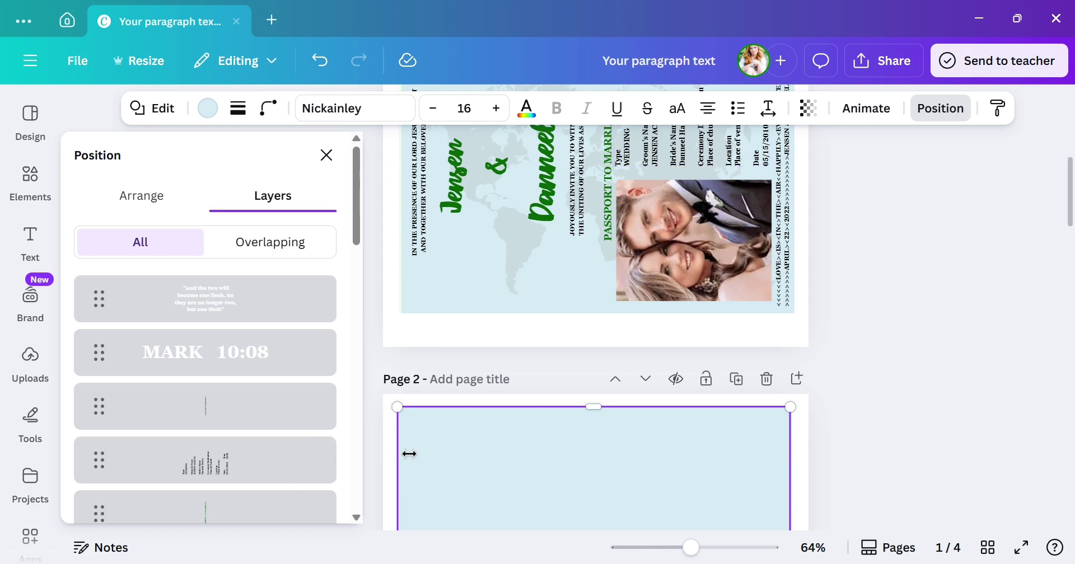
scroll(887, 414, down, 5)
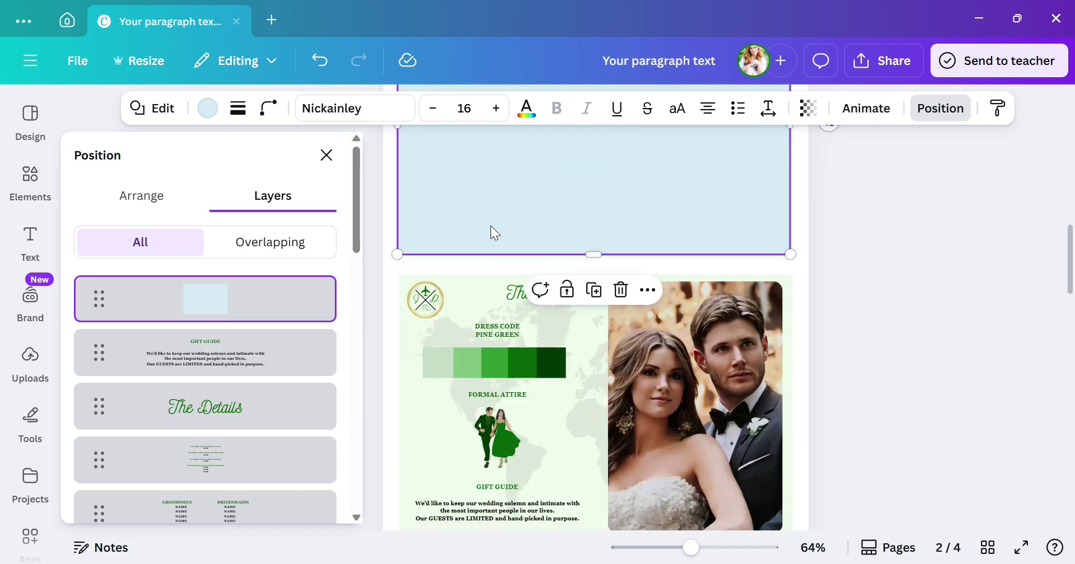
drag(292, 310, 300, 425)
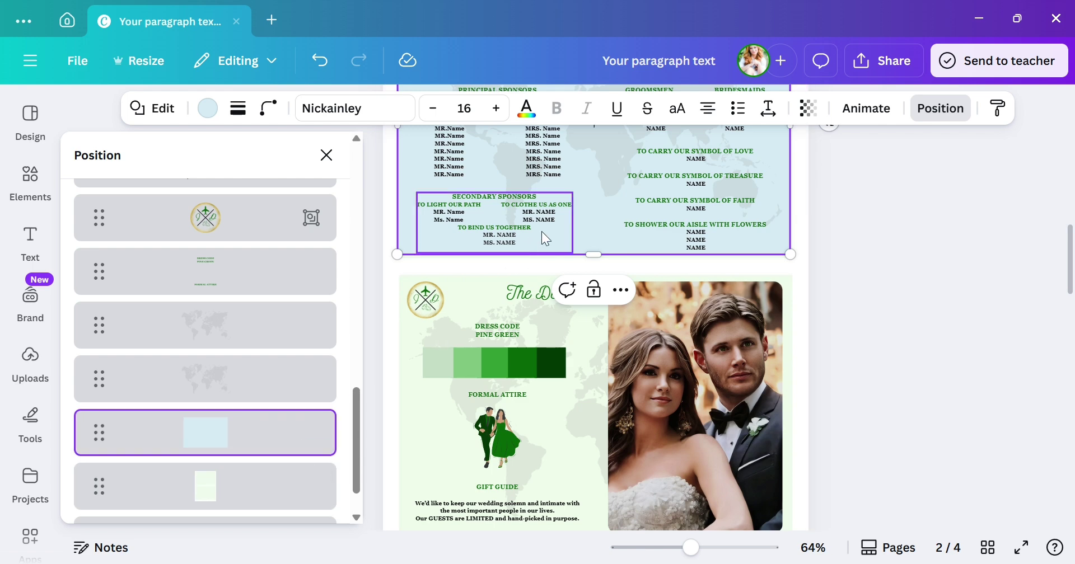
scroll(766, 304, up, 5)
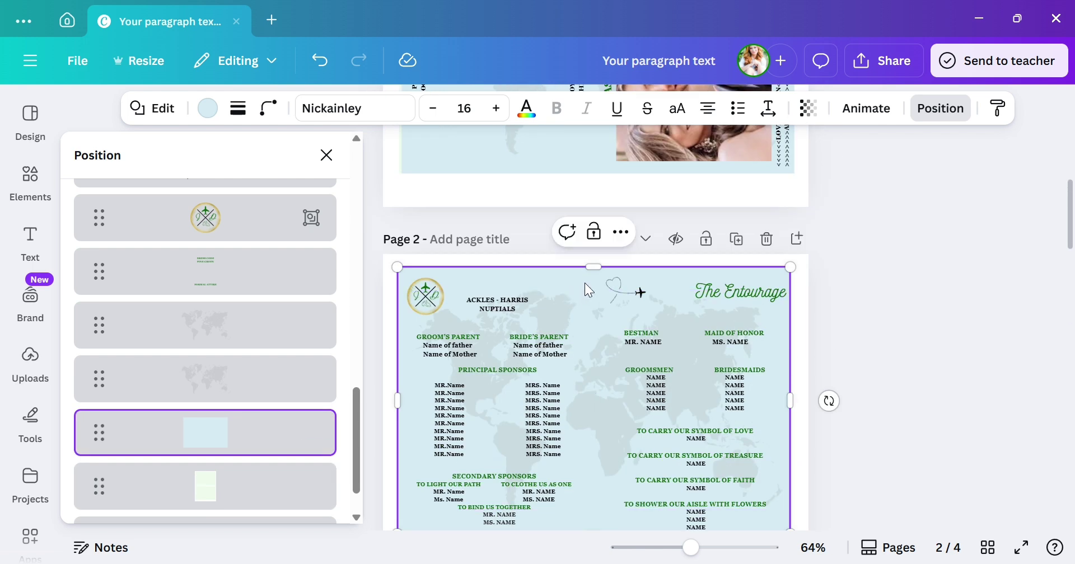
Duplicate The Entourage panel's pale blue rectangle and fit the copy over The Details panel on page 2
click(409, 386)
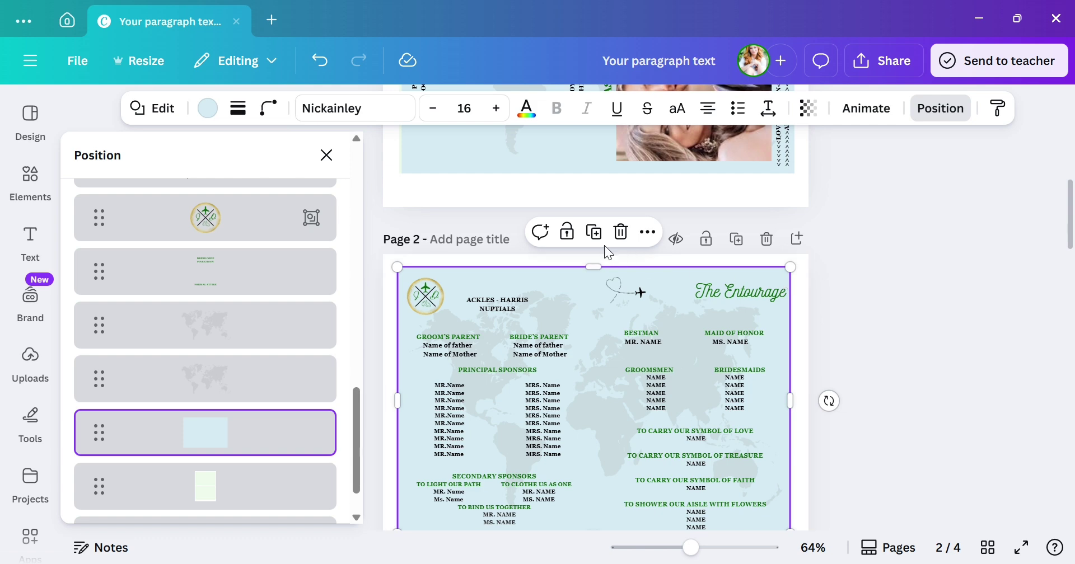
key(ctrl+alt+])
drag(631, 329, 636, 497)
scroll(644, 314, down, 5)
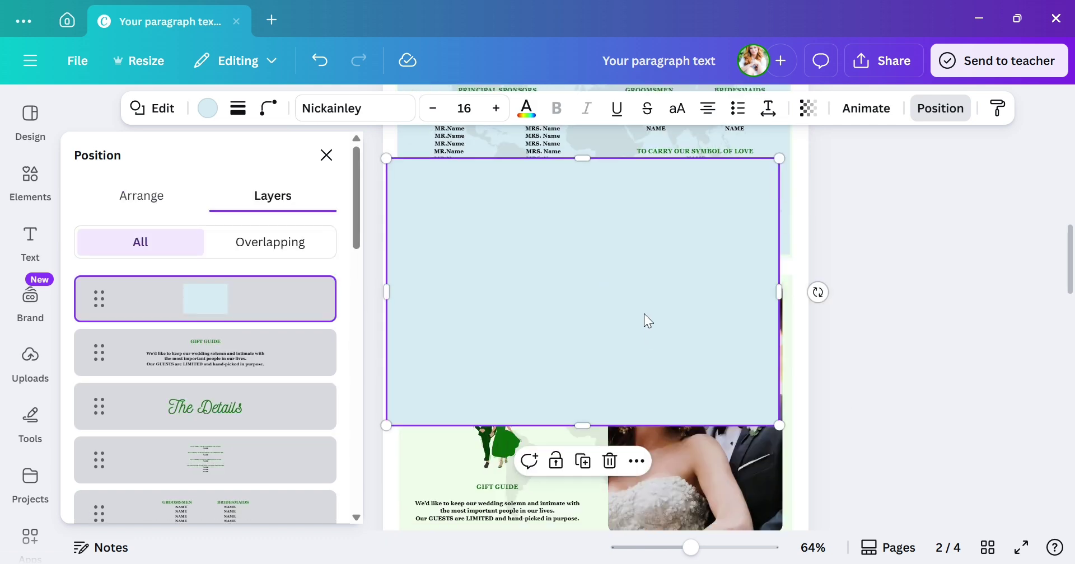
drag(643, 314, 665, 390)
Move The Details panel's pale blue rectangle in the layer order to directly beneath the world maps
drag(268, 306, 277, 439)
scroll(918, 400, down, 3)
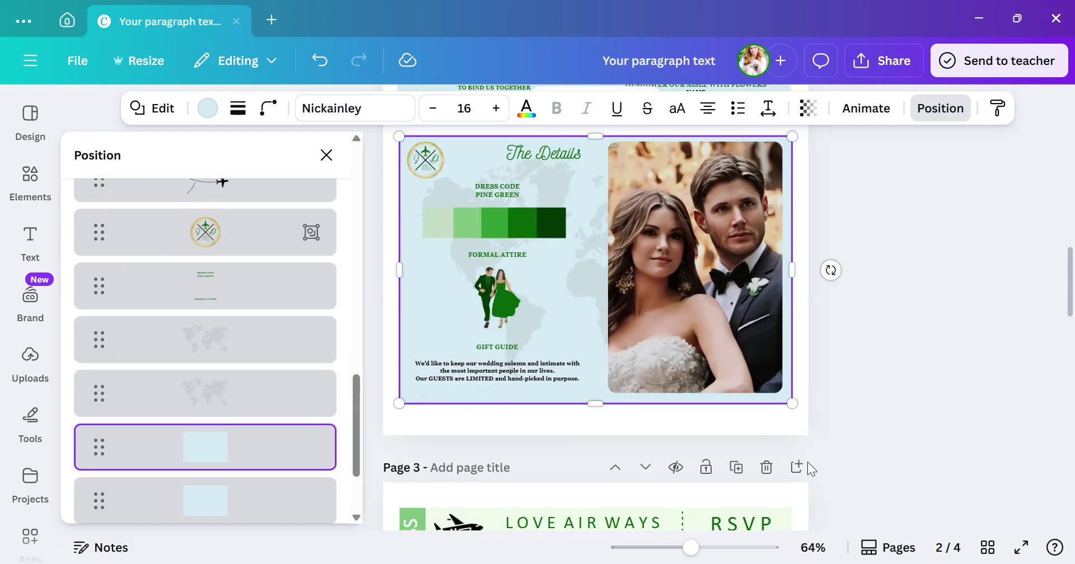
scroll(897, 459, up, 3)
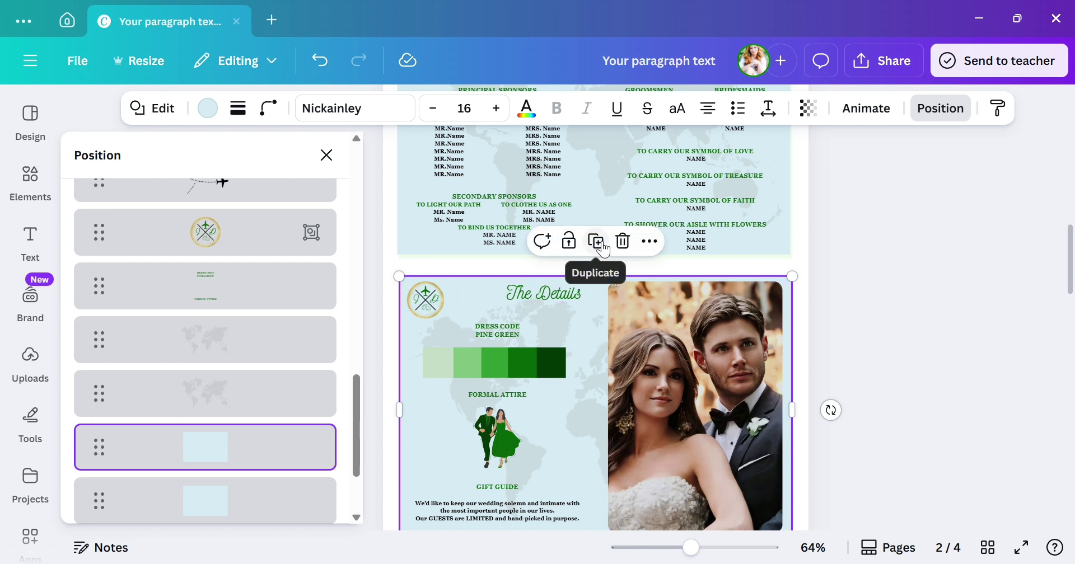
Duplicate the pale blue rectangle onto page 3 and layer the copy directly beneath the boarding pass's green strip
click(661, 352)
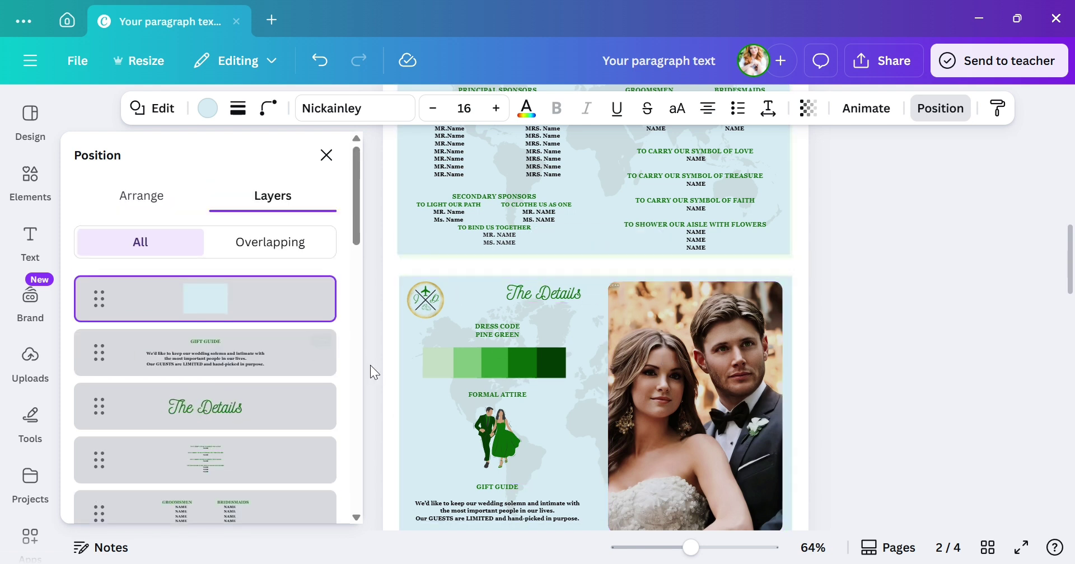
drag(255, 308, 271, 434)
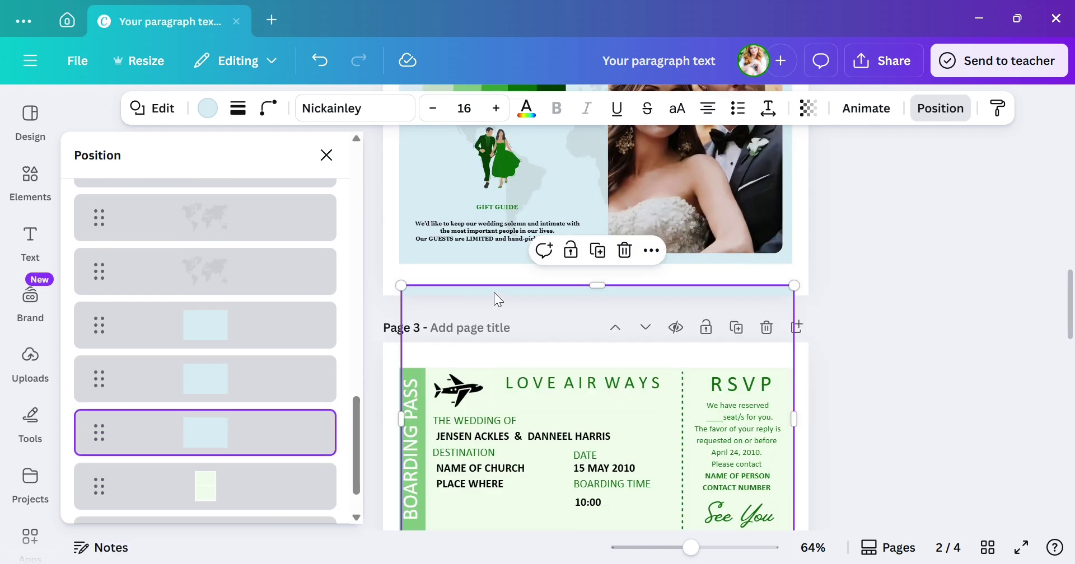
drag(494, 292, 488, 392)
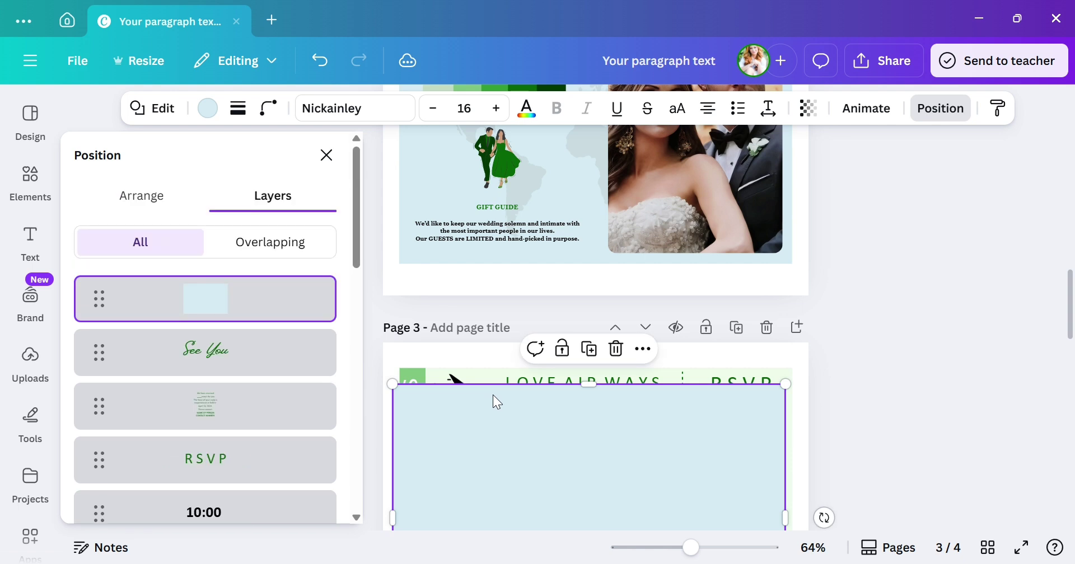
scroll(492, 395, down, 3)
drag(585, 303, 636, 404)
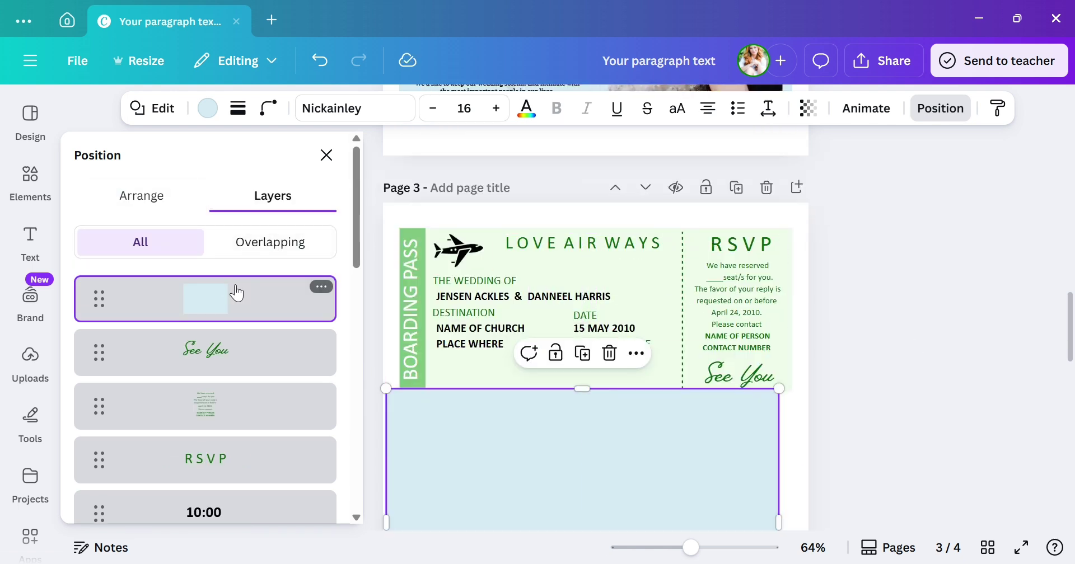
drag(235, 291, 228, 439)
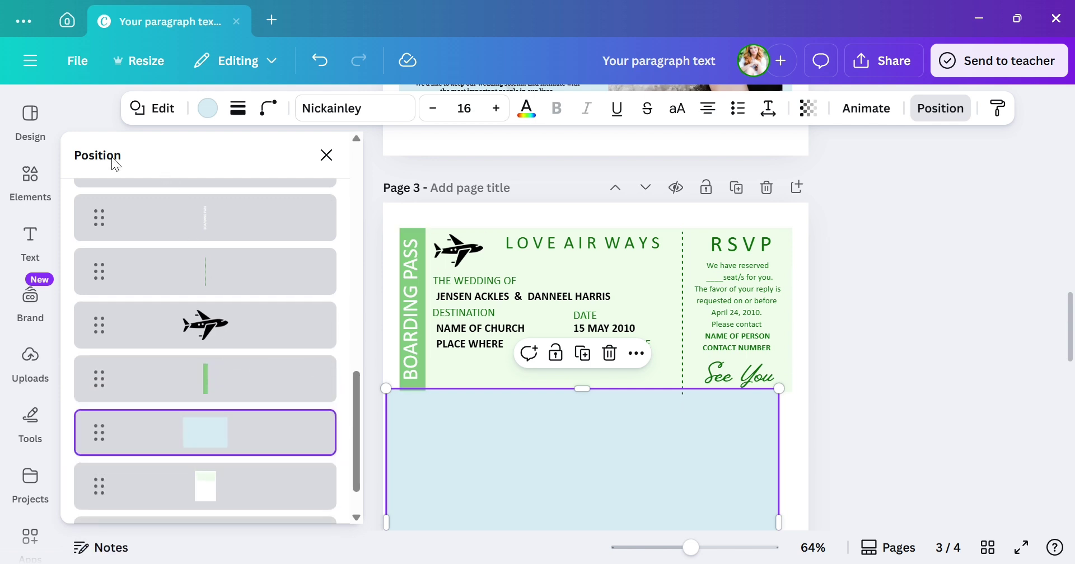
Set the page 3 rectangle's height to 80.5 mm and fit it over the boarding pass's light green background
scroll(130, 260, up, 10)
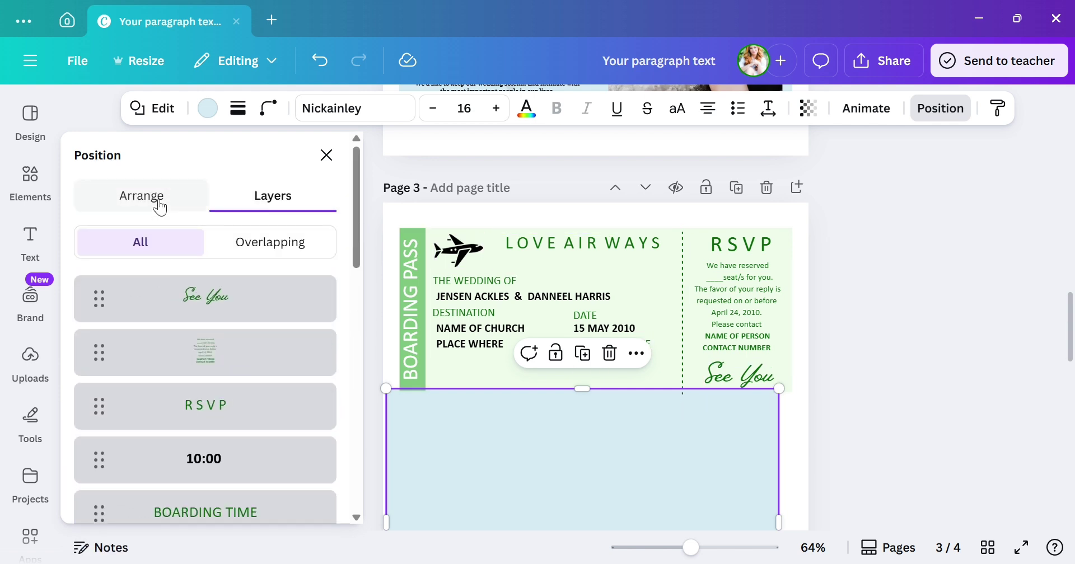
click(140, 195)
scroll(210, 492, down, 2)
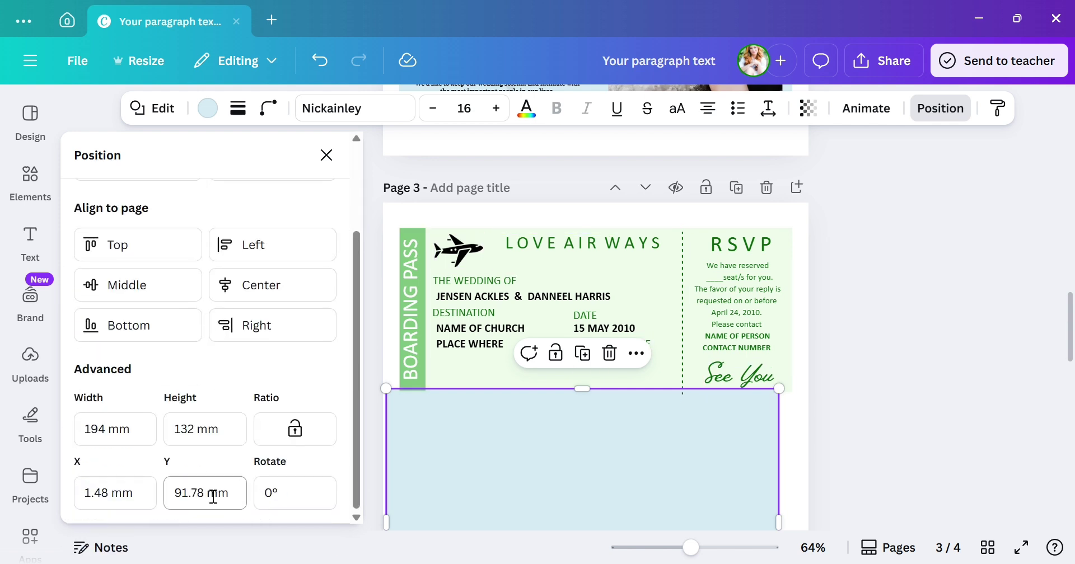
click(202, 438)
text(80.5)
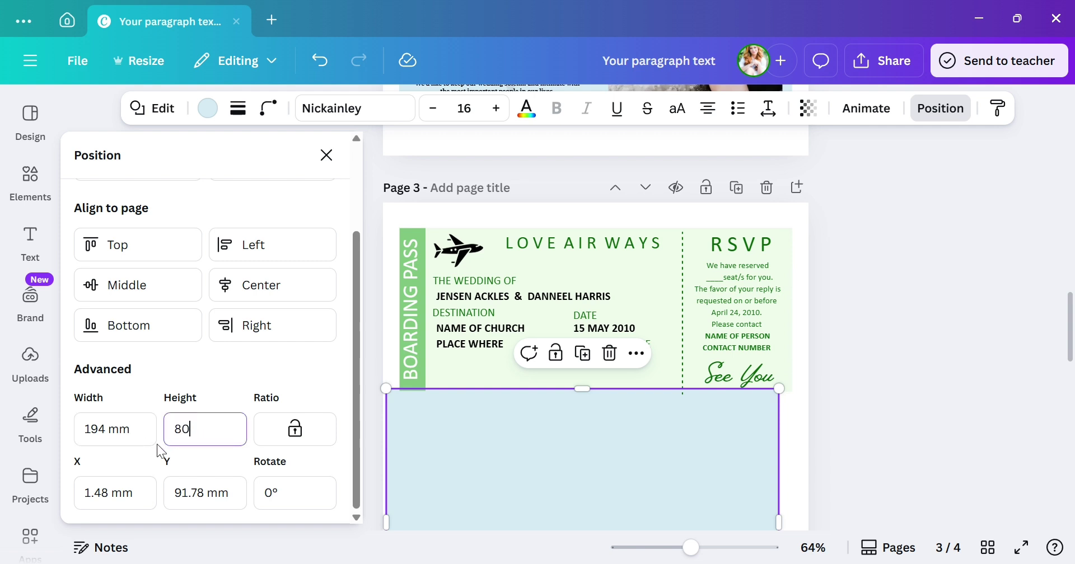
key(Return)
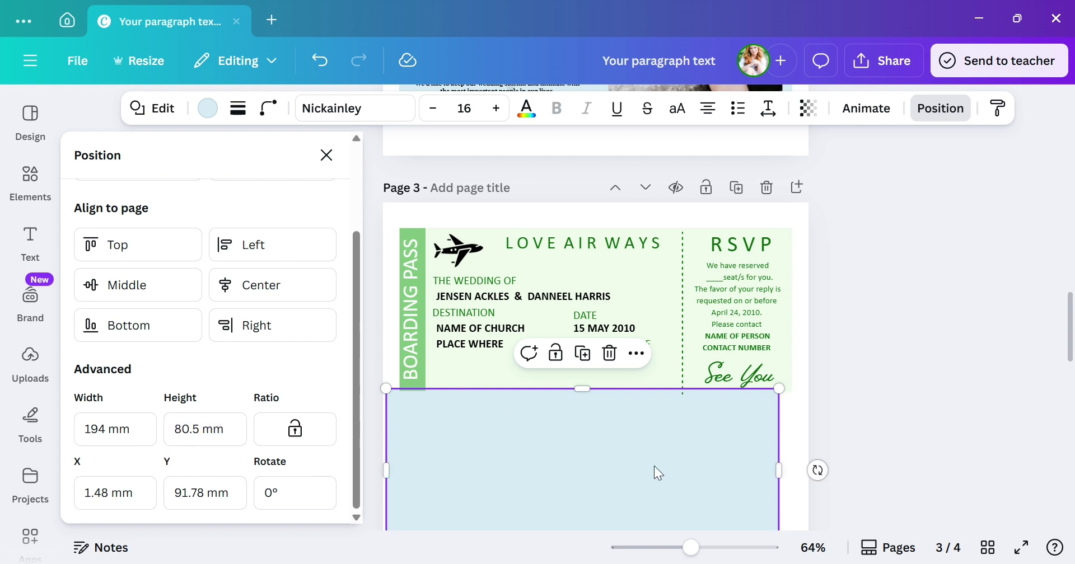
drag(654, 466, 672, 310)
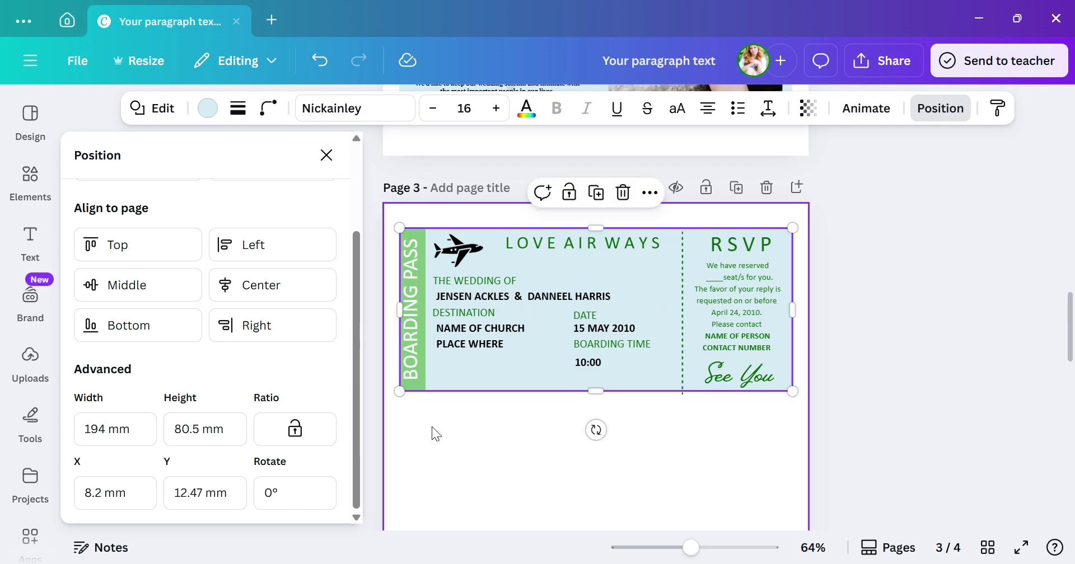
click(421, 378)
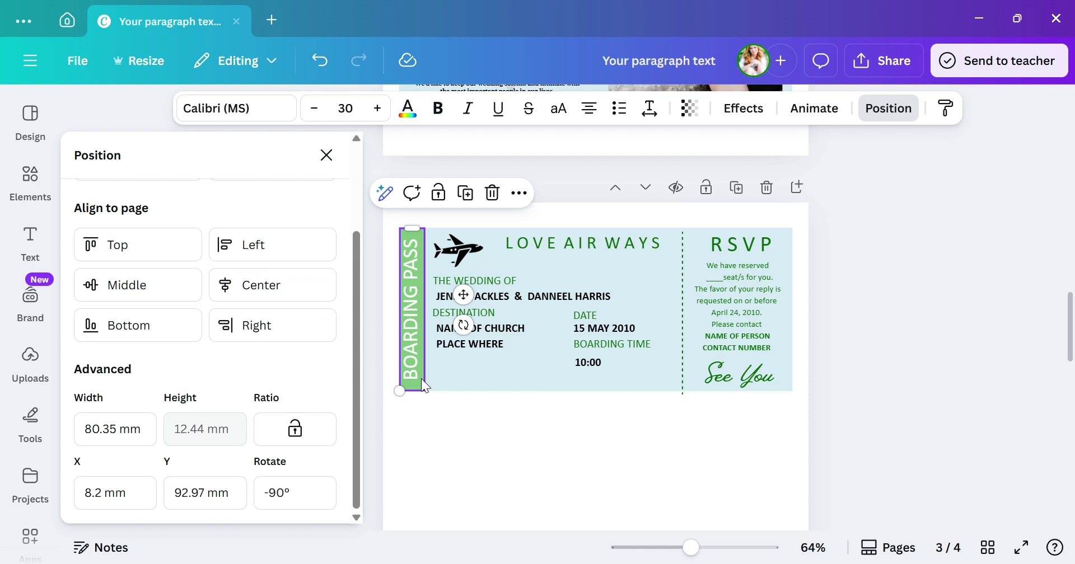
click(408, 108)
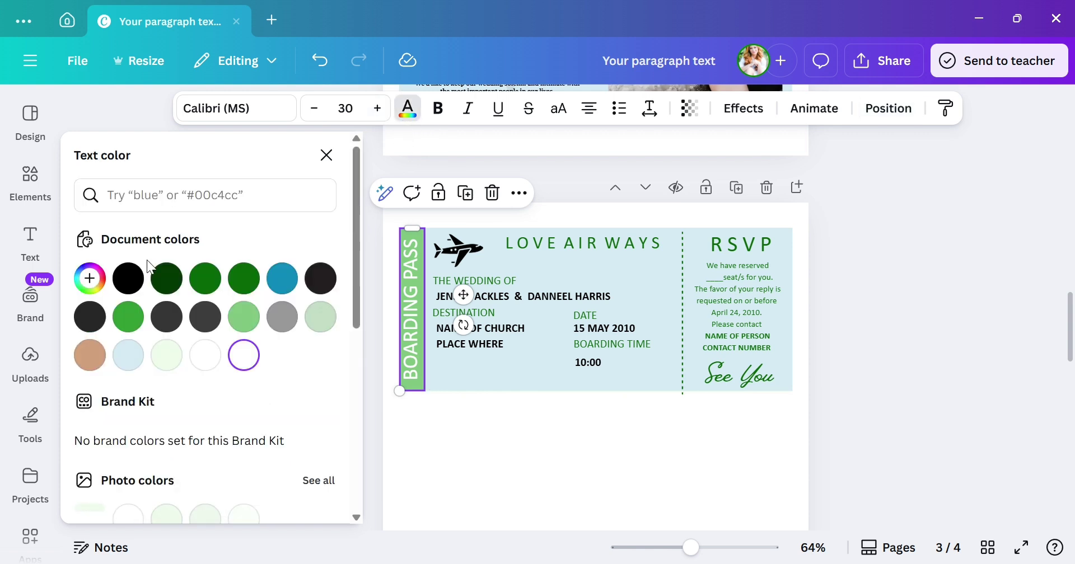
key(Escape)
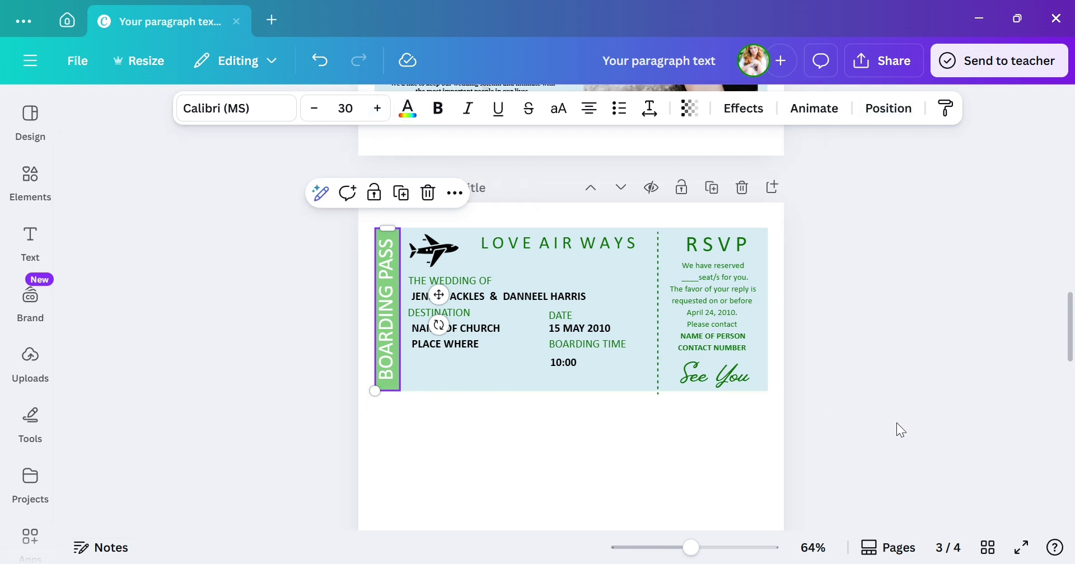
Download pages 1–4 of the design as PNG images at size 1
click(854, 65)
click(769, 408)
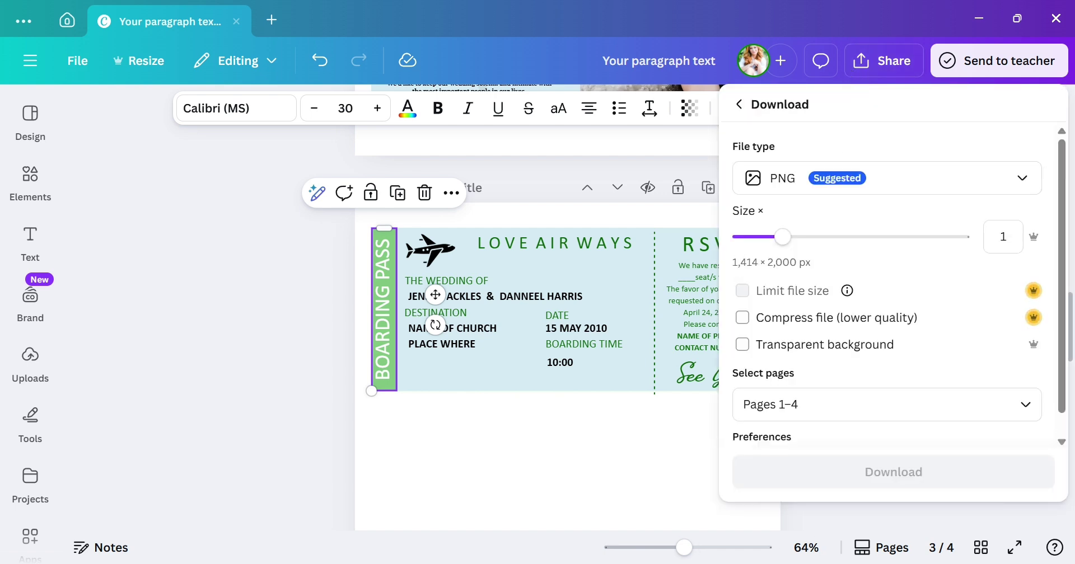
click(782, 180)
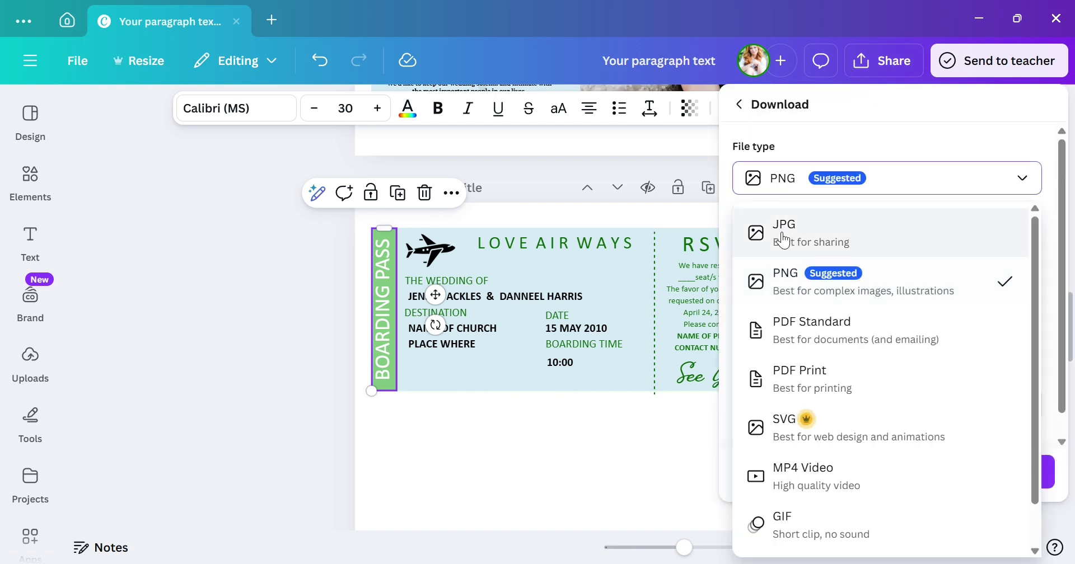
click(813, 178)
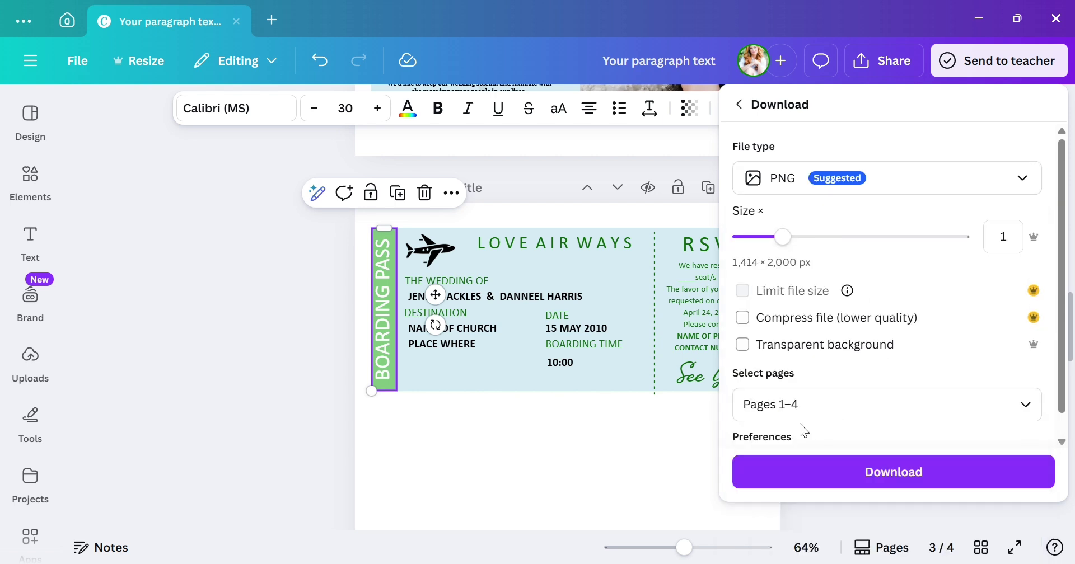
click(820, 481)
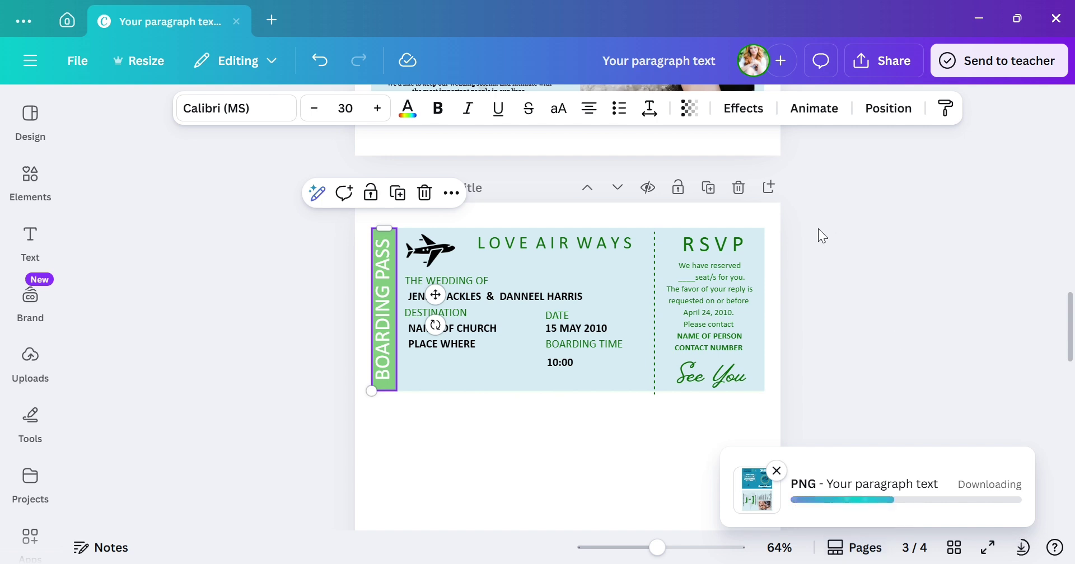
click(711, 245)
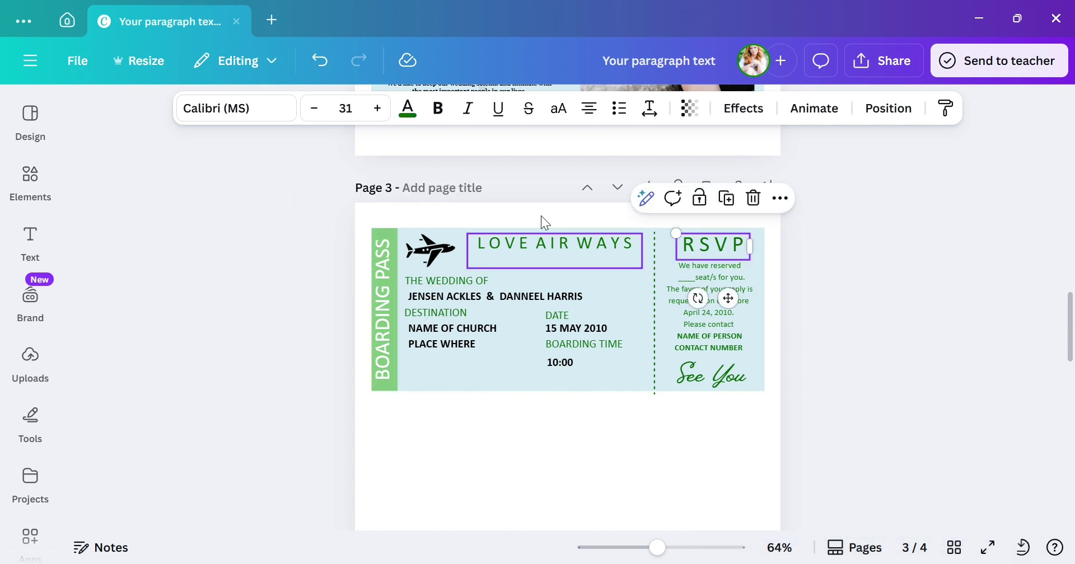
click(413, 120)
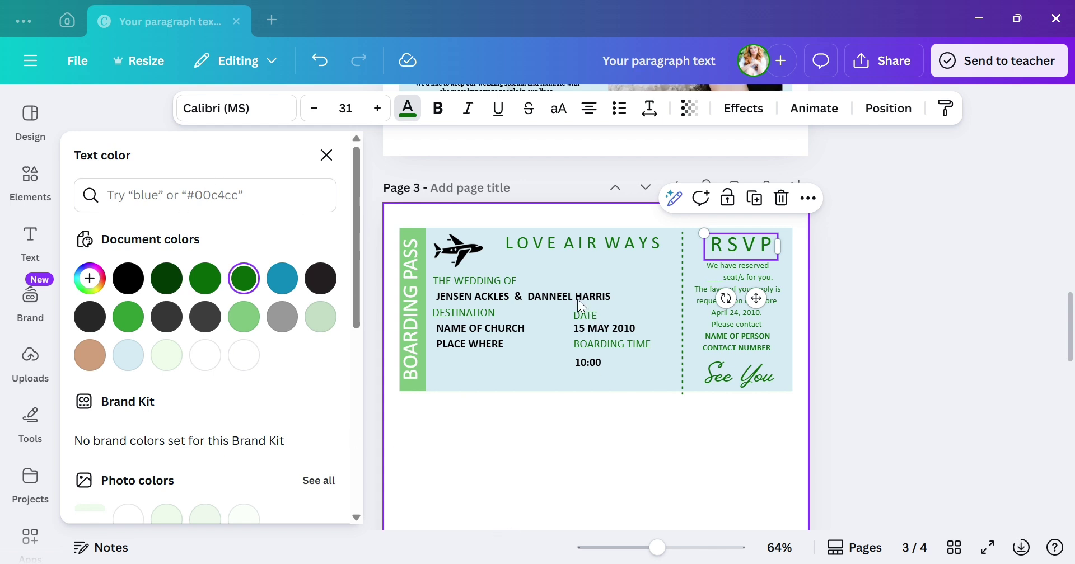
click(528, 247)
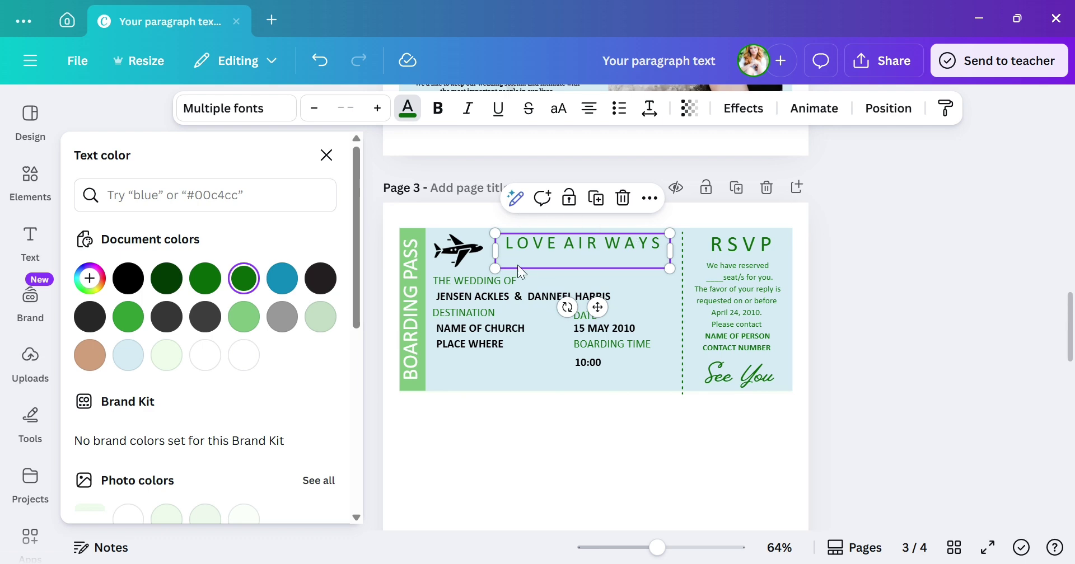
Recolour the couple's large script names on page 1's inside panel to vivid azure #0d89b8
scroll(650, 341, up, 10)
scroll(643, 344, up, 8)
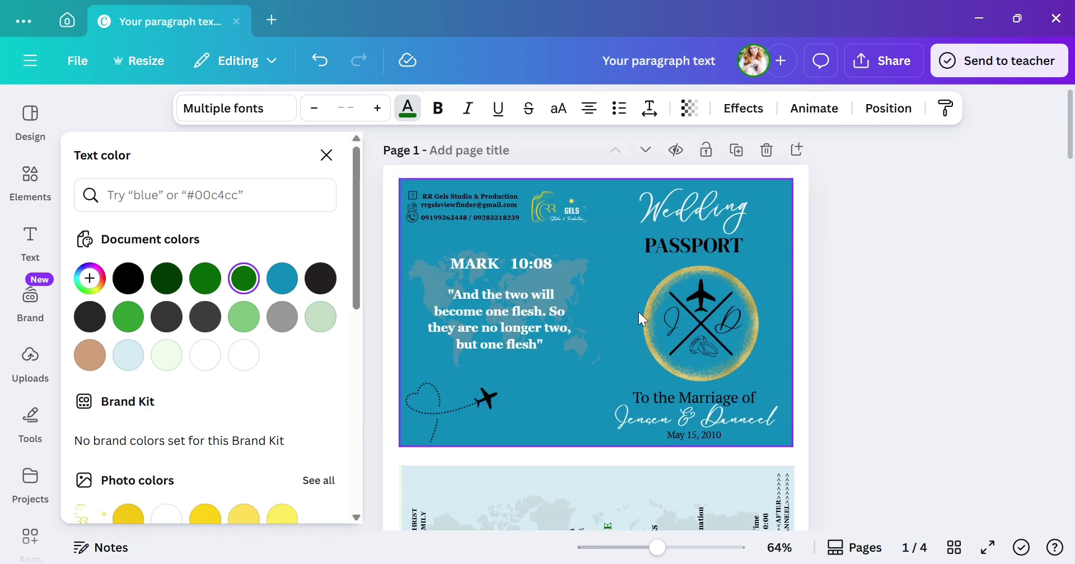
scroll(639, 311, down, 5)
click(478, 318)
click(413, 118)
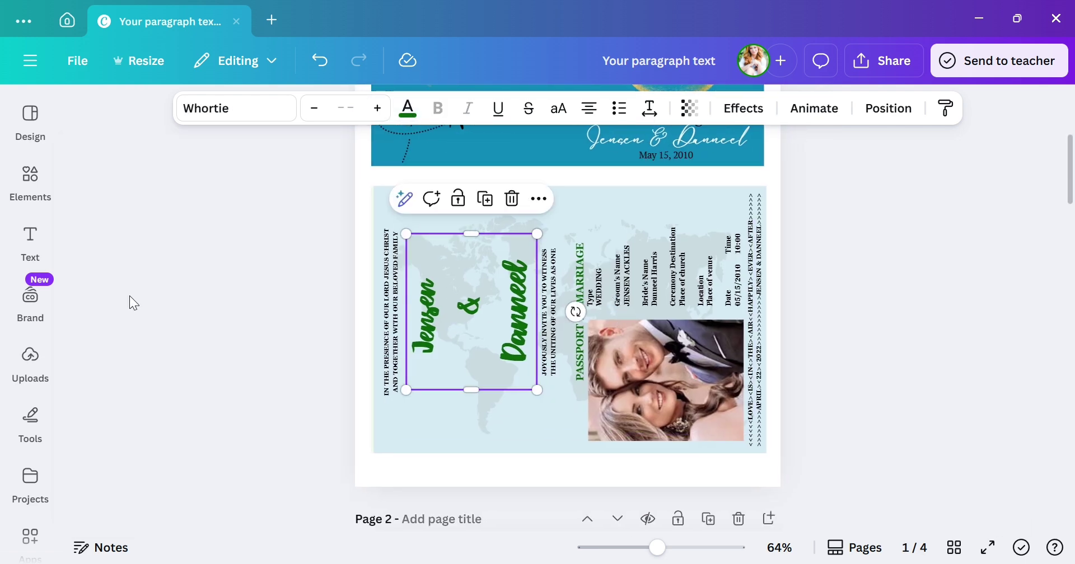
click(408, 108)
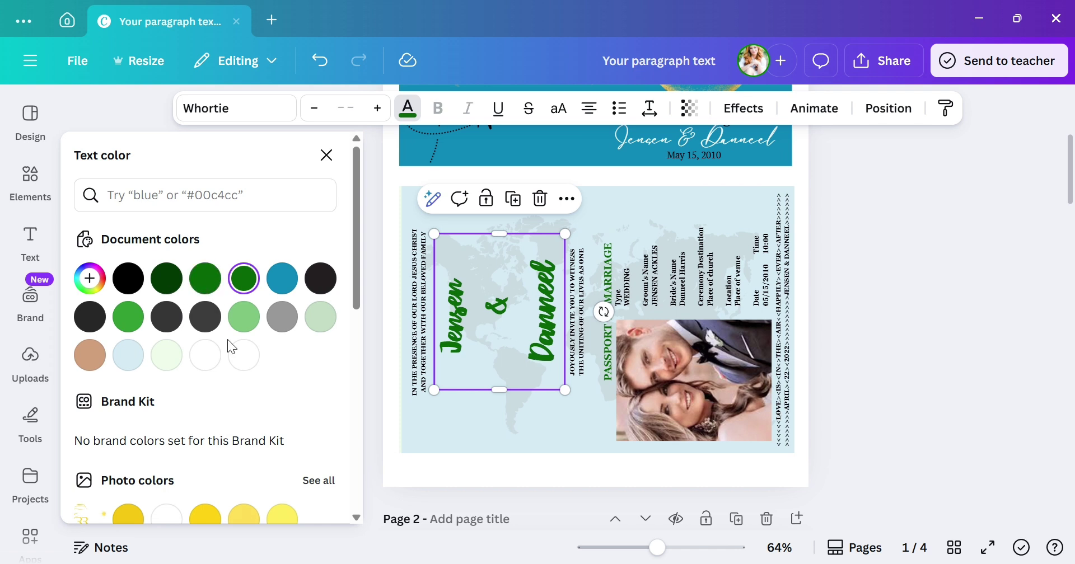
click(282, 278)
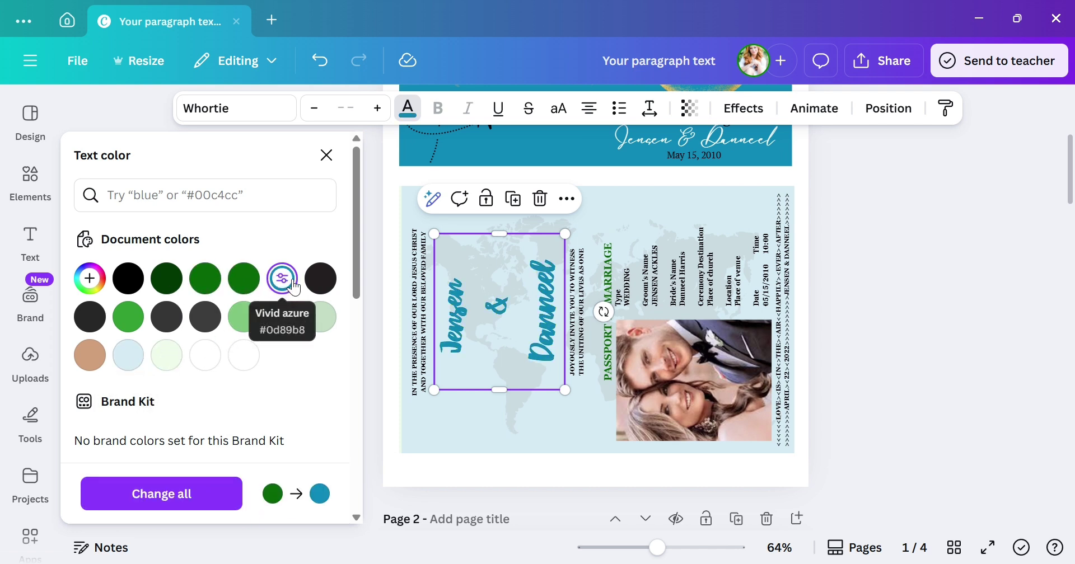
click(408, 107)
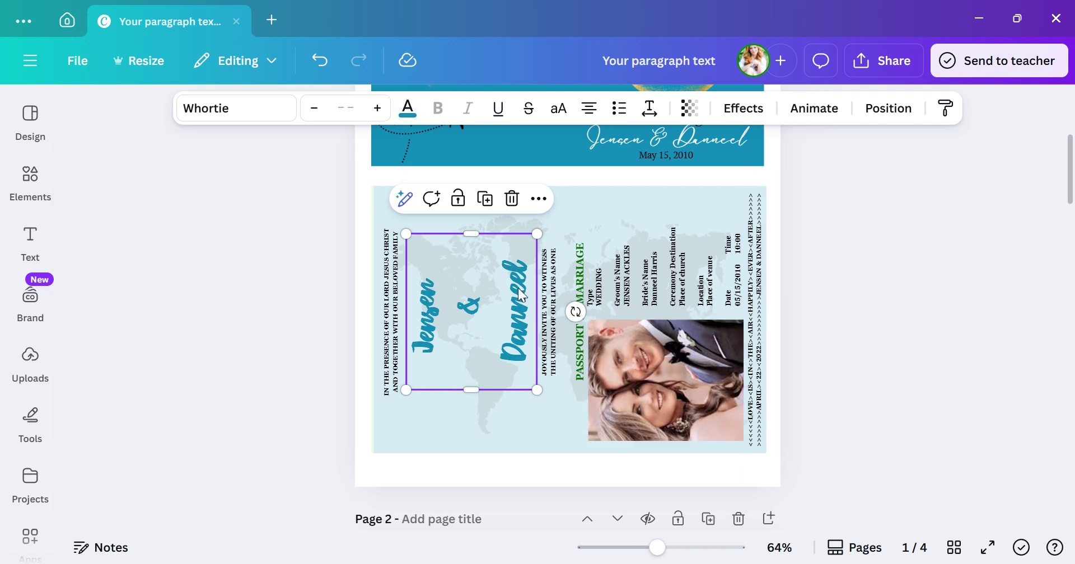
click(579, 267)
click(658, 272)
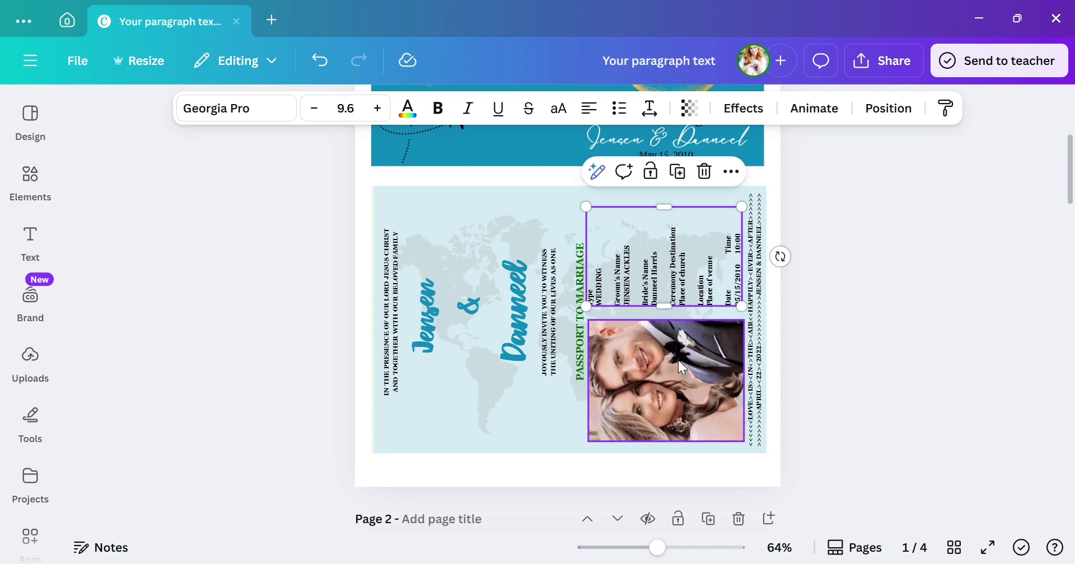
click(700, 369)
scroll(705, 375, down, 5)
click(517, 387)
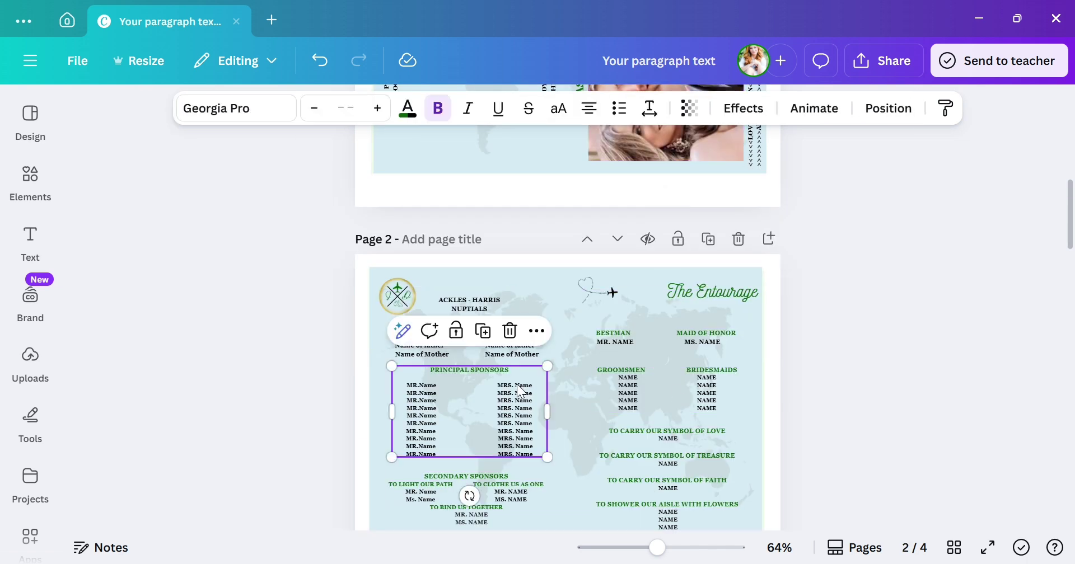
Ungroup the dress code colour palette in The Details panel on page 2 and select its swatches individually
scroll(797, 376, down, 1)
scroll(800, 384, down, 5)
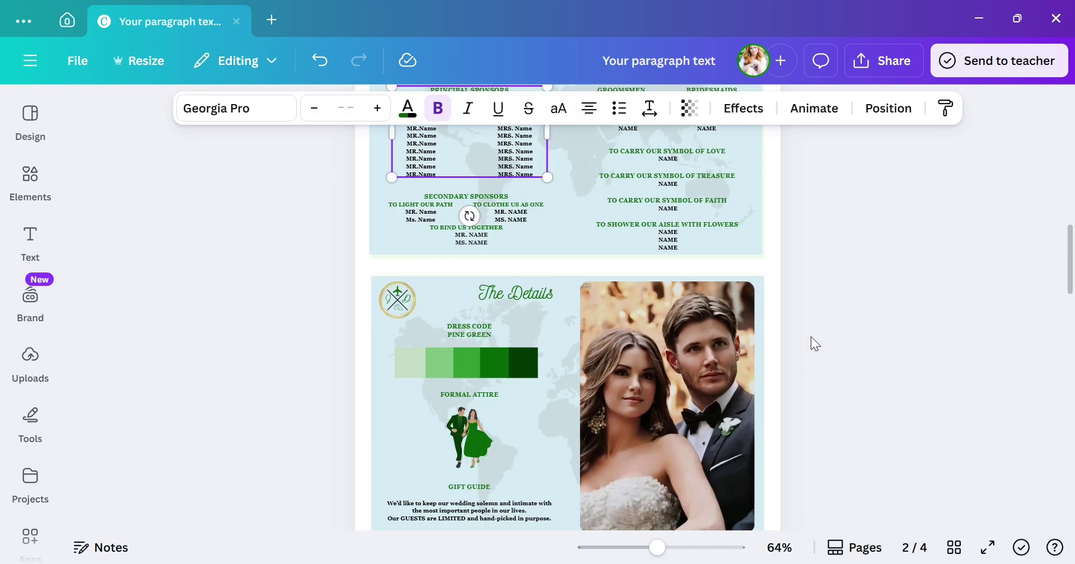
click(421, 372)
right_click(421, 373)
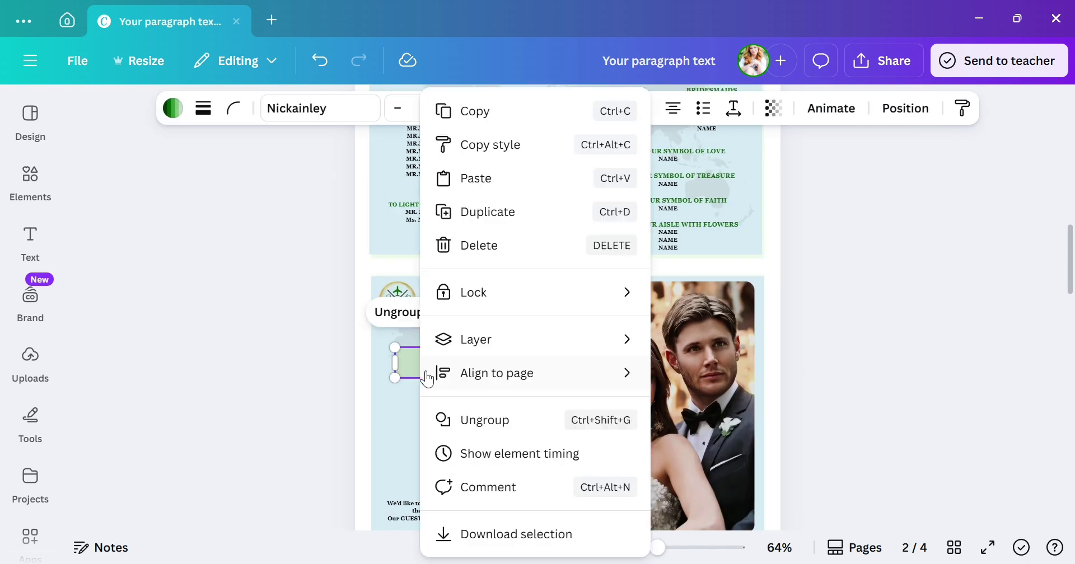
click(489, 426)
click(515, 359)
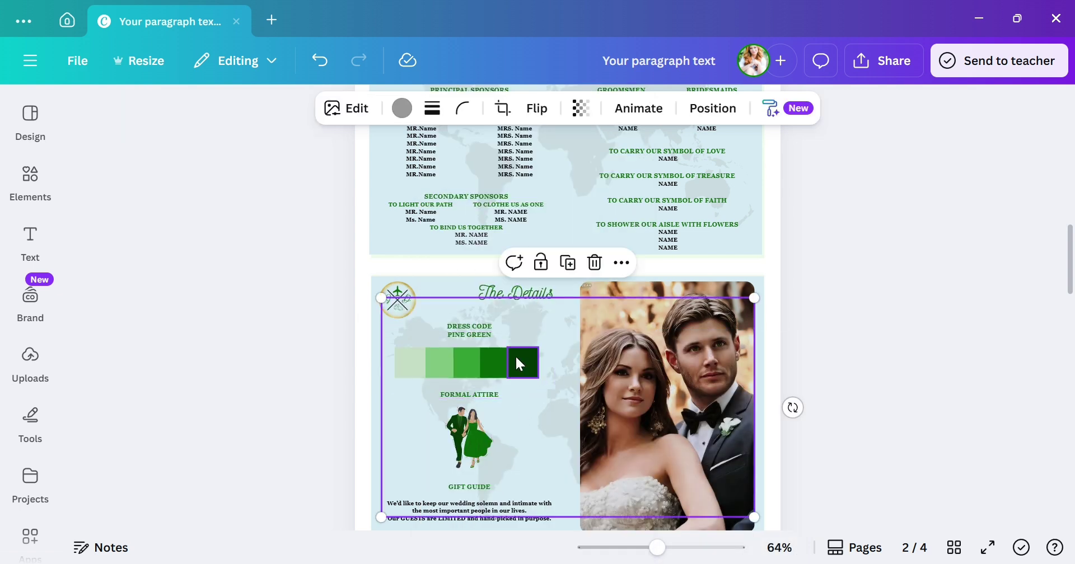
click(490, 363)
click(466, 366)
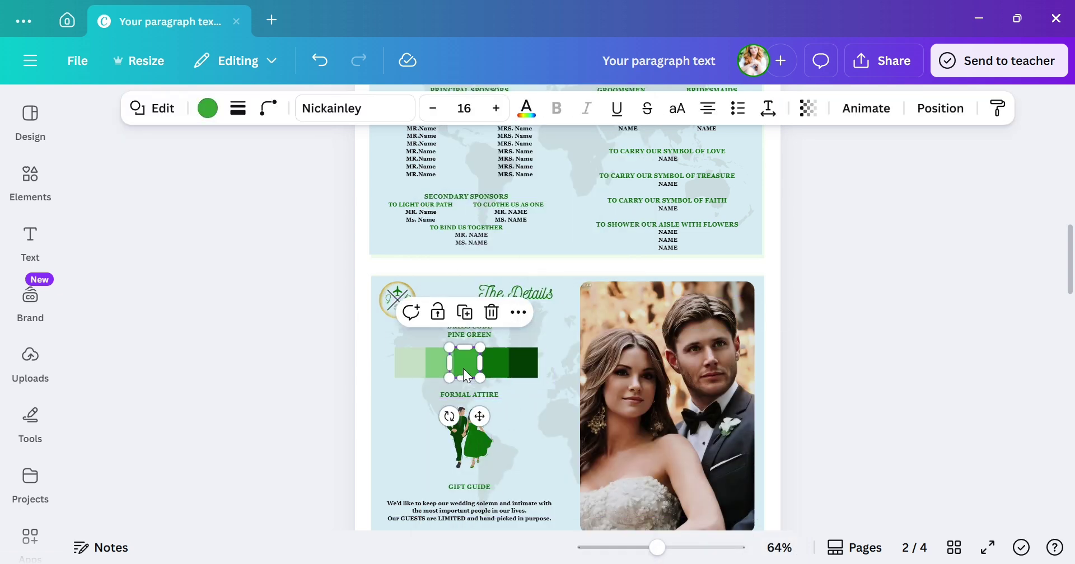
click(432, 371)
click(396, 373)
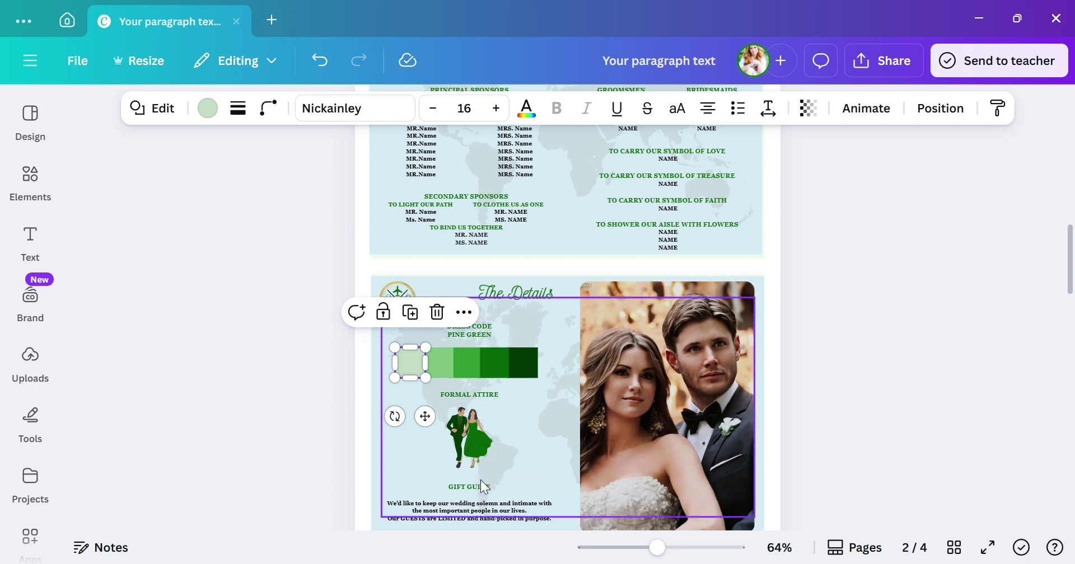
Recolour the woman's dress in The Details panel's formal attire illustration to vivid azure #0d89b8
click(492, 460)
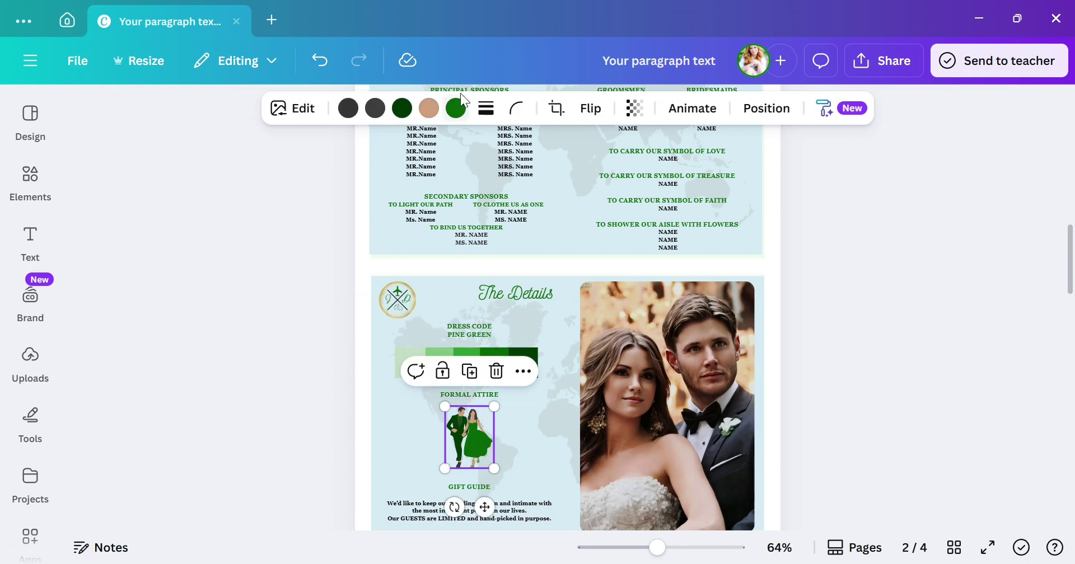
click(471, 112)
click(286, 285)
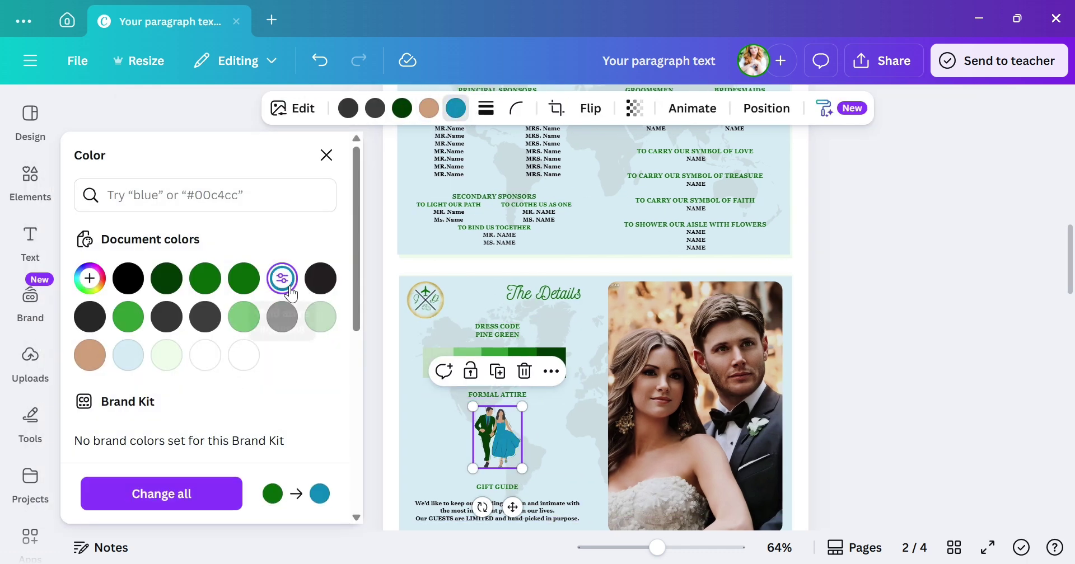
key(Escape)
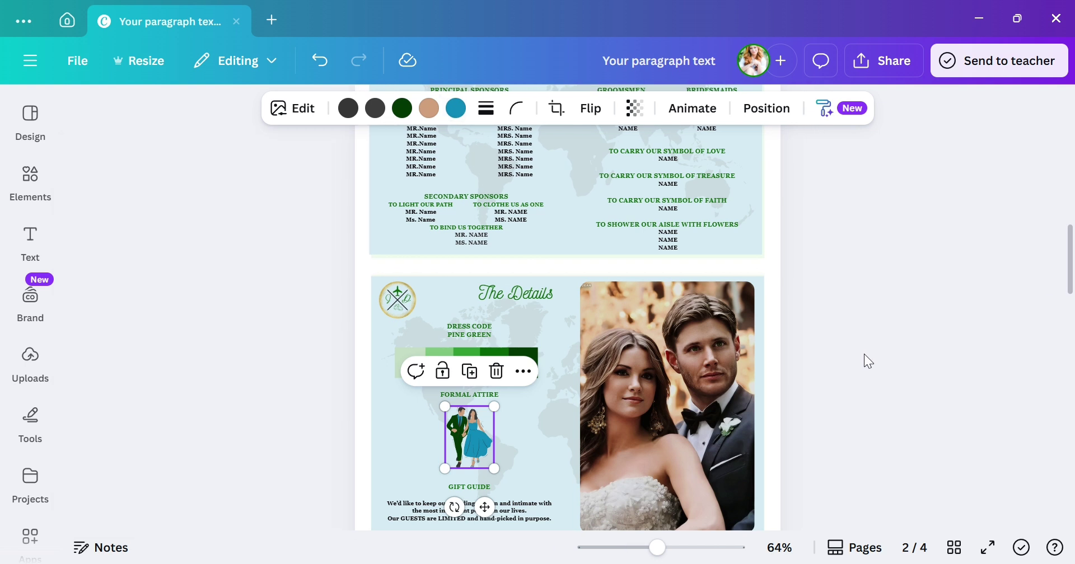
click(865, 354)
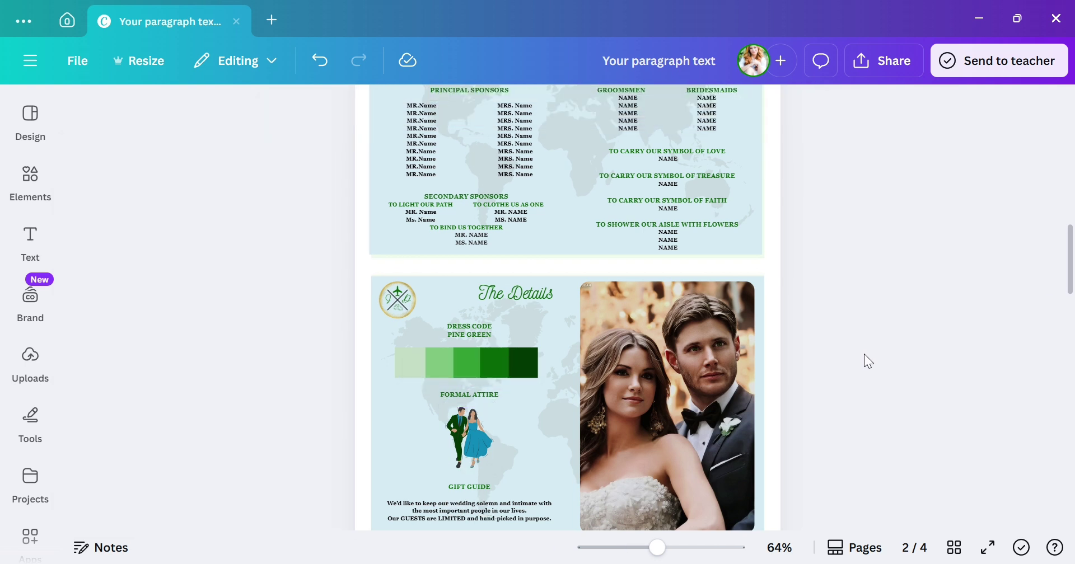